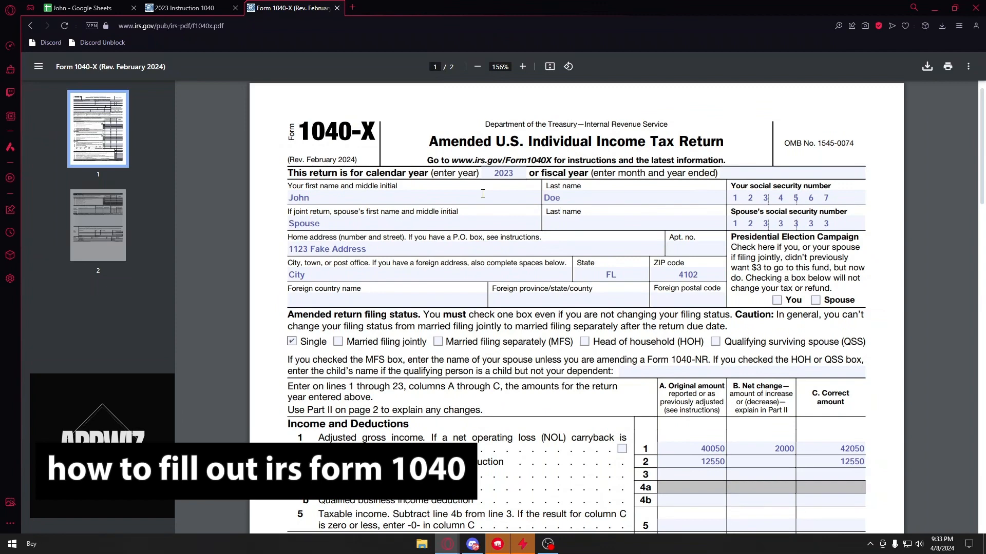
- Review the calendar year, taxpayer name and amended return filing status sections of Form 1040-X
scroll(483, 194, "down", 3)
scroll(483, 194, "up", 3)
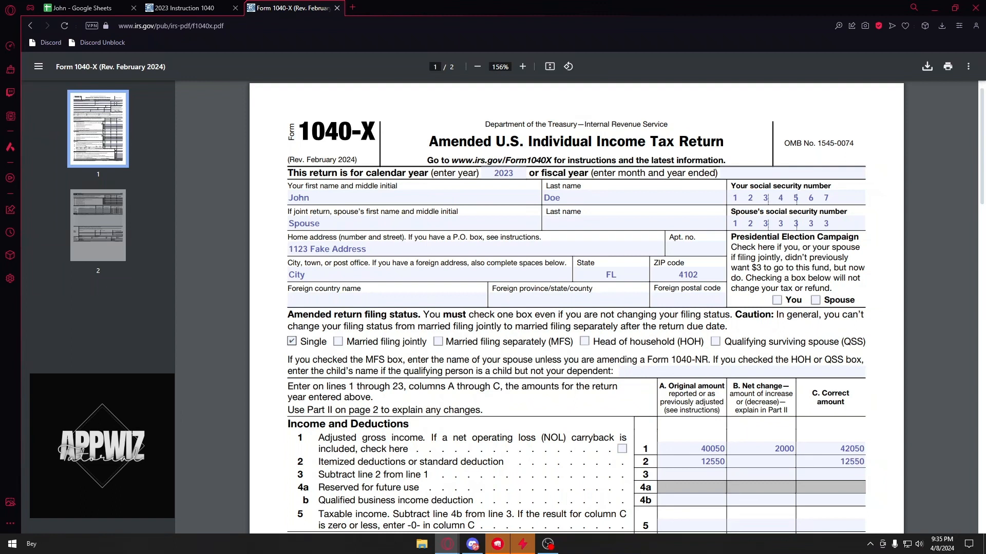
scroll(338, 343, "down", 1)
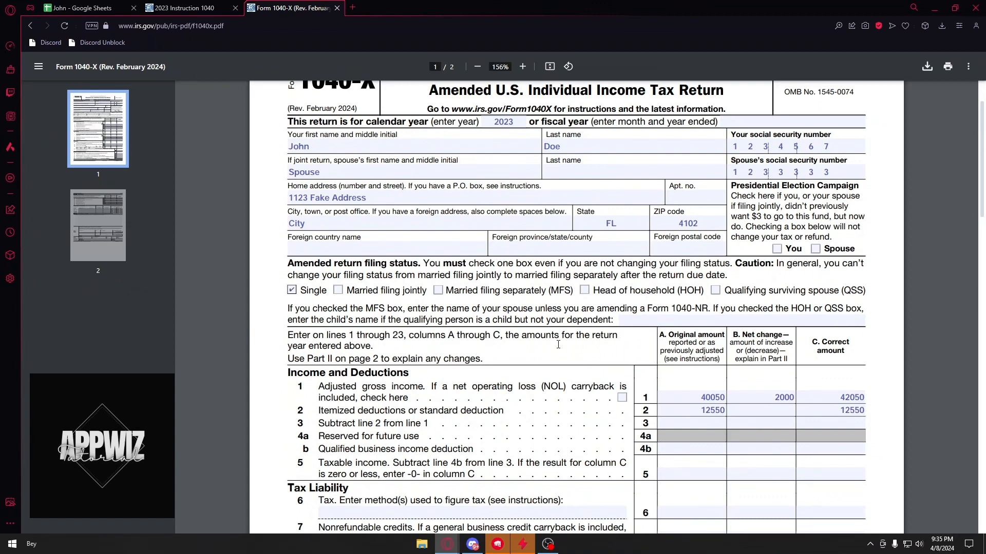
scroll(558, 344, "up", 1)
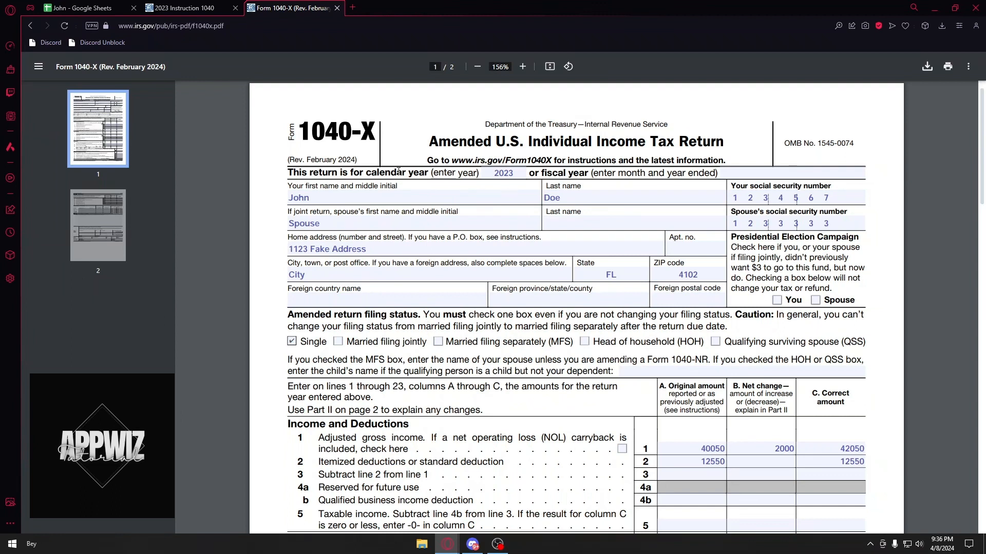
left_click_drag(294, 167, 480, 173)
left_click(516, 172)
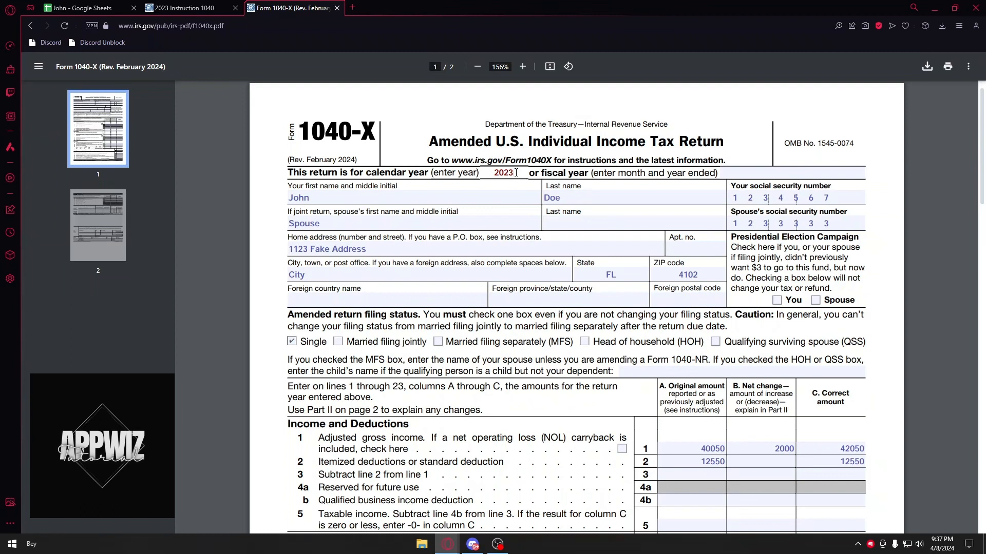
key("Tab")
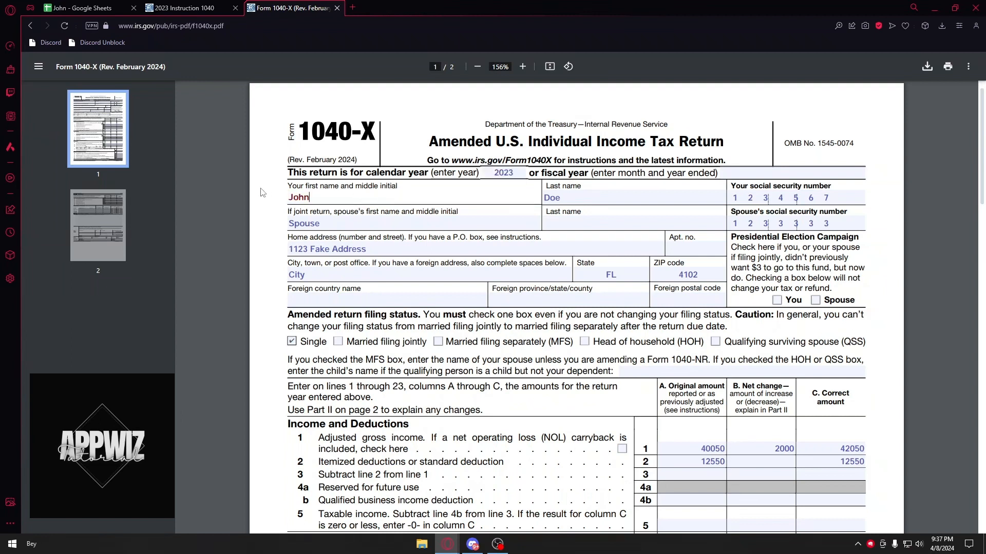
key("Tab")
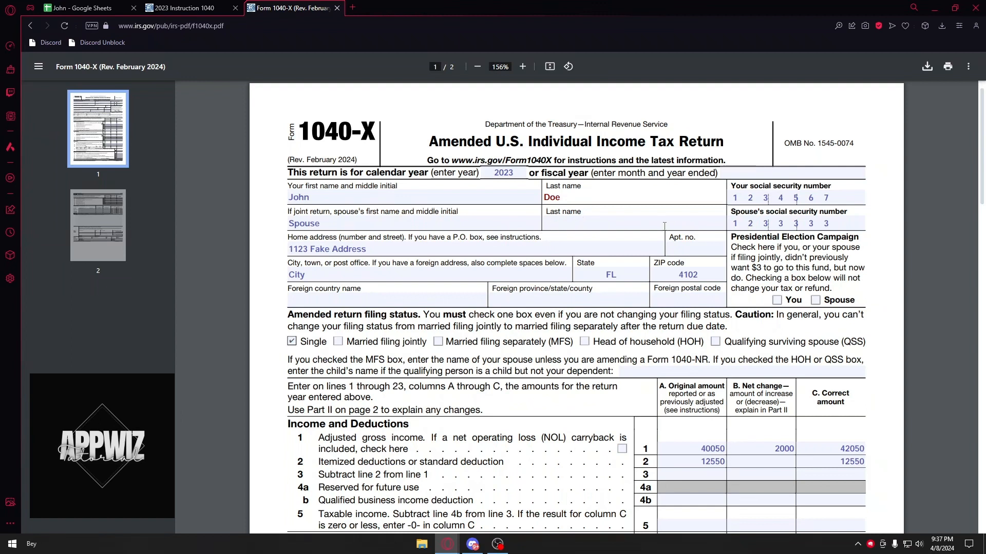
scroll(318, 240, "down", 1)
scroll(317, 240, "up", 1)
scroll(528, 253, "down", 2)
left_click_drag(290, 215, 426, 217)
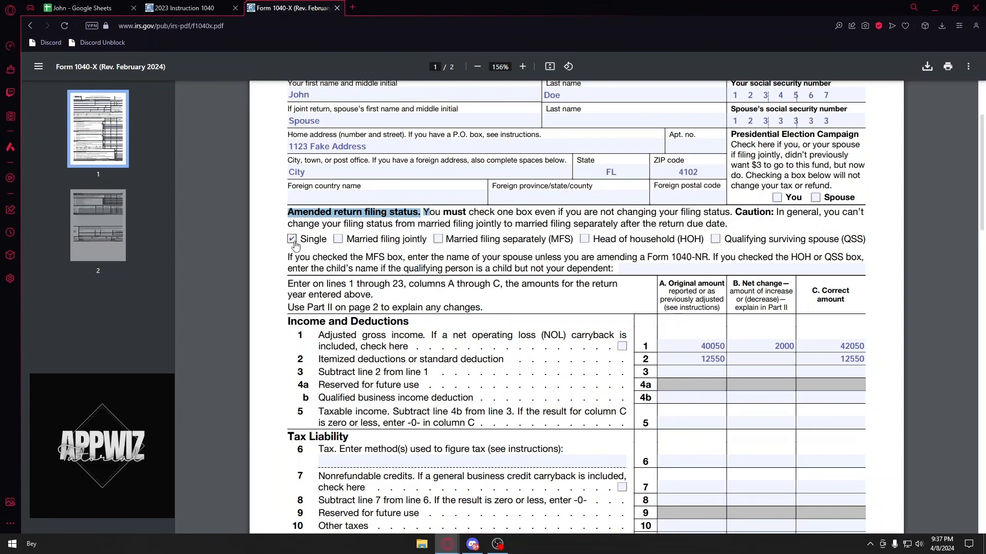
- Examine the adjusted gross income and deduction entries on lines 1 and 2 across columns A, B and C
scroll(295, 244, "down", 2)
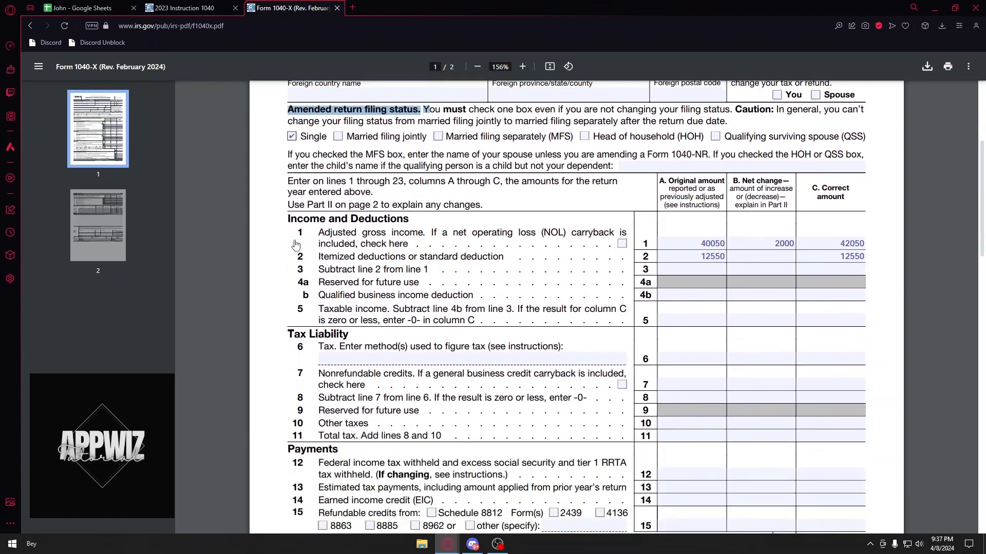
left_click_drag(287, 220, 418, 221)
left_click_drag(319, 233, 486, 232)
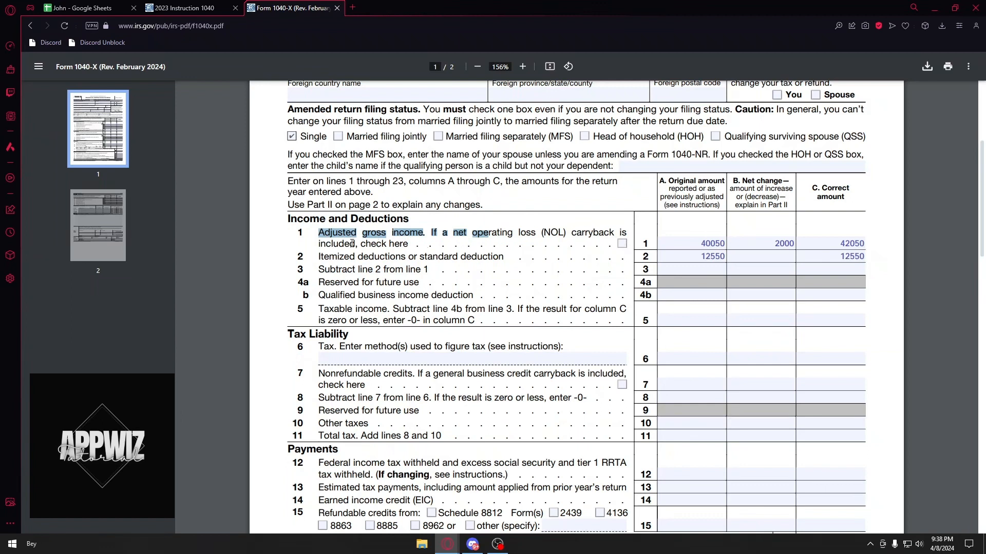
left_click(697, 232)
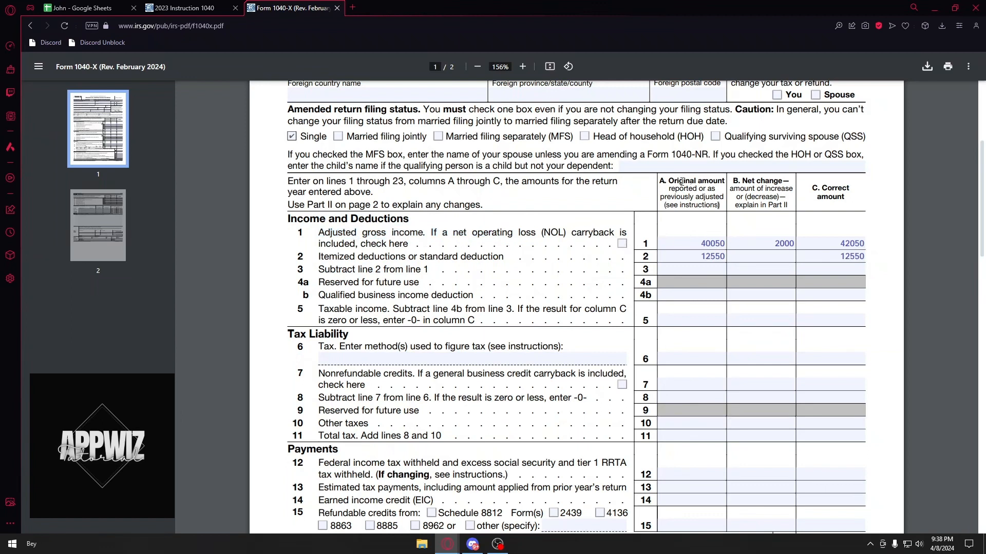
left_click_drag(665, 179, 725, 196)
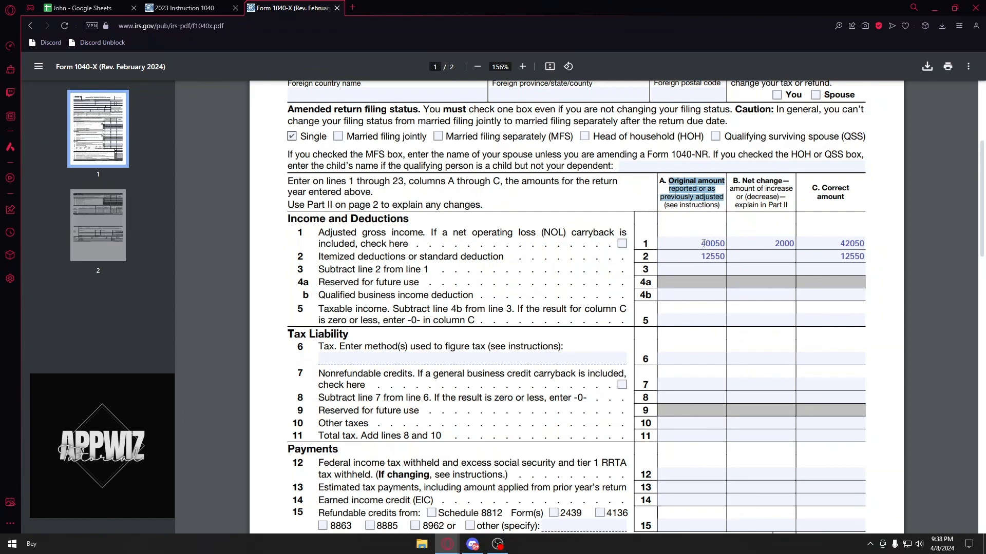
left_click_drag(703, 243, 729, 245)
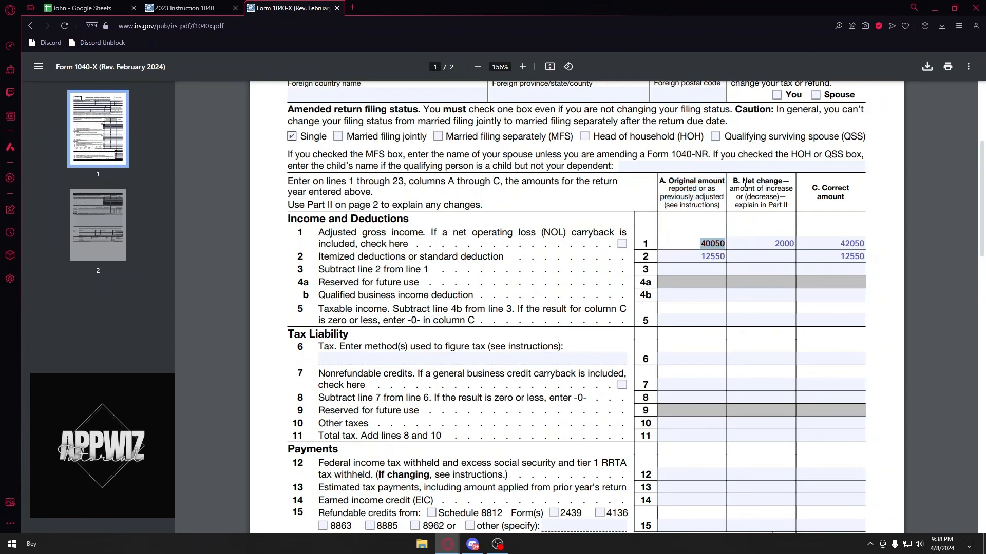
left_click(775, 244)
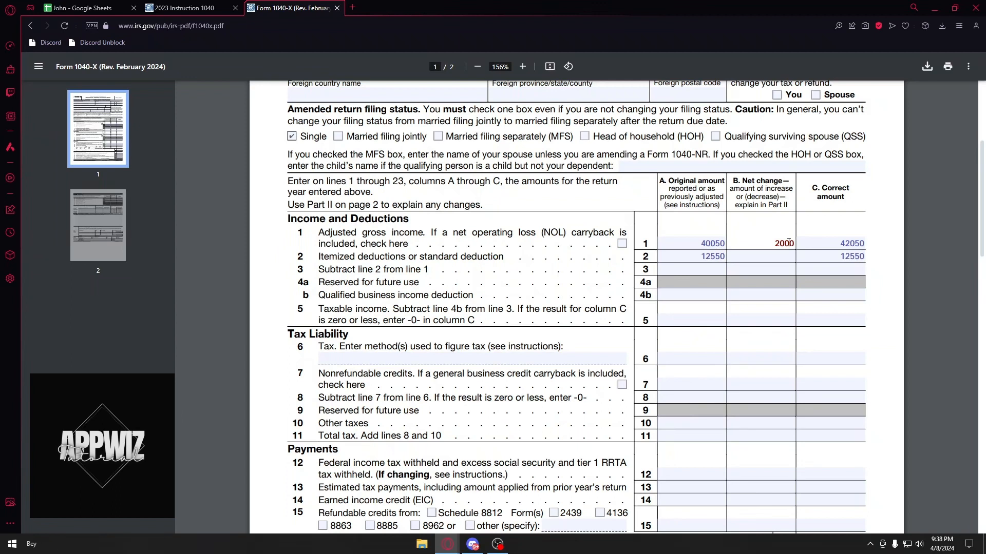
left_click_drag(810, 190, 850, 190)
left_click(851, 242)
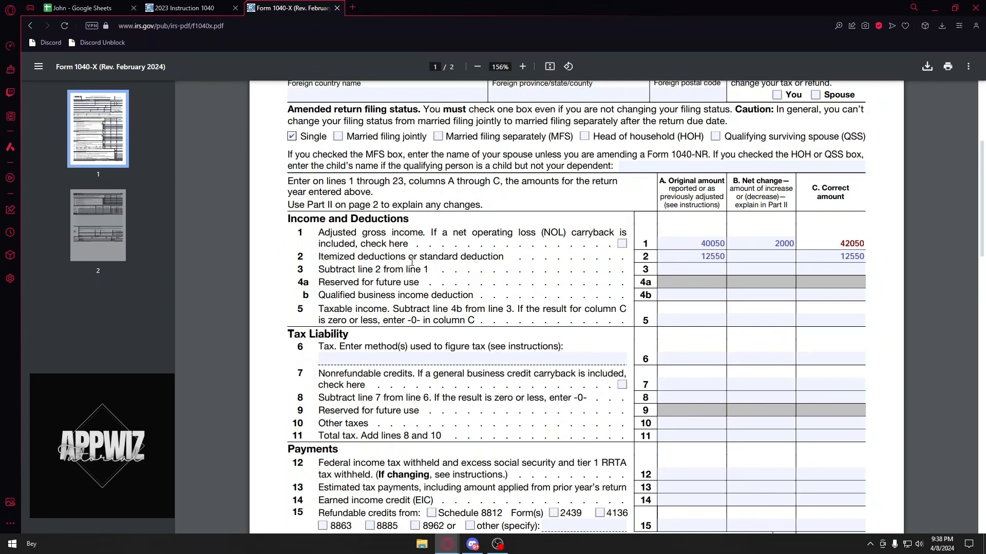
left_click(708, 252)
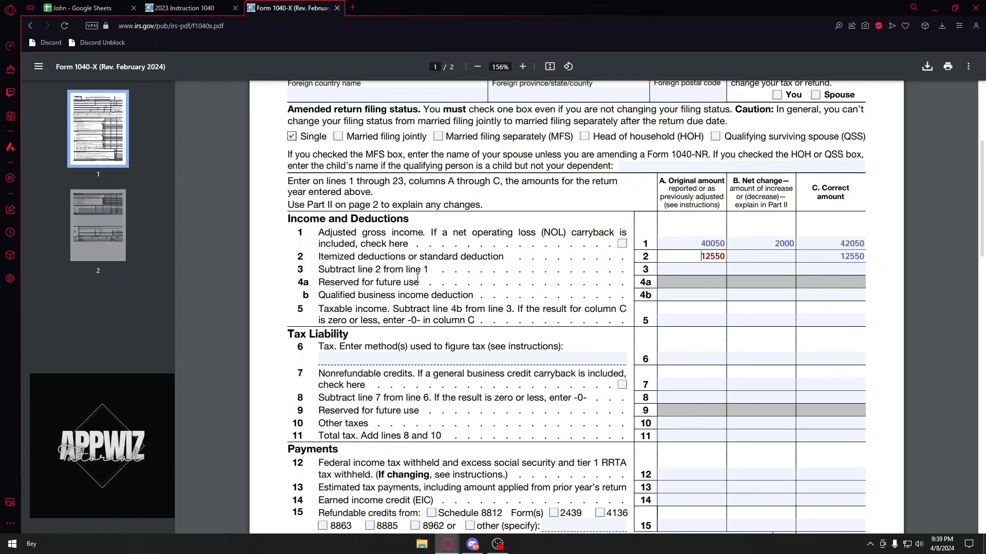
- Calculate 40050 minus 12550 in Calculator and enter the result, 27,500, on line 3, column A
key("super")
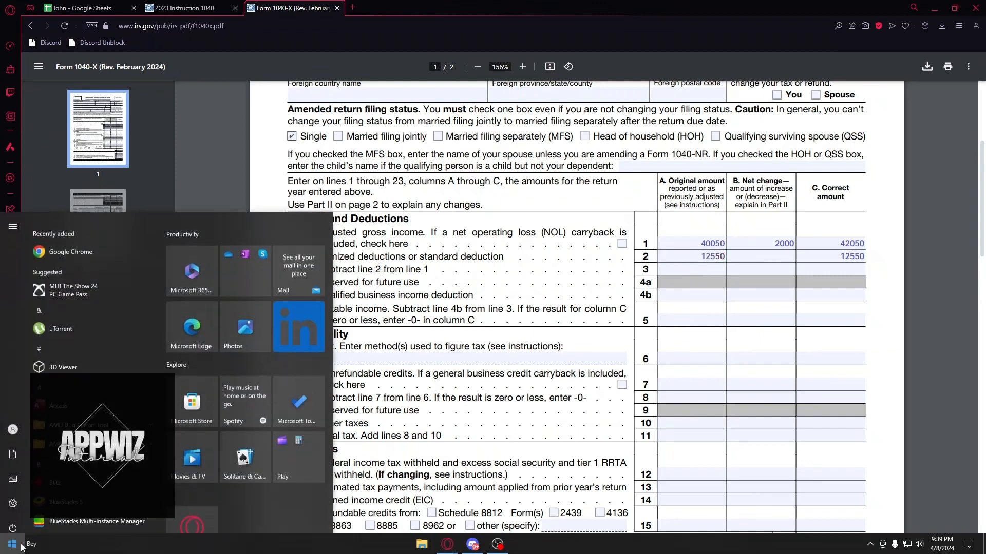
type("cal")
left_click(131, 260)
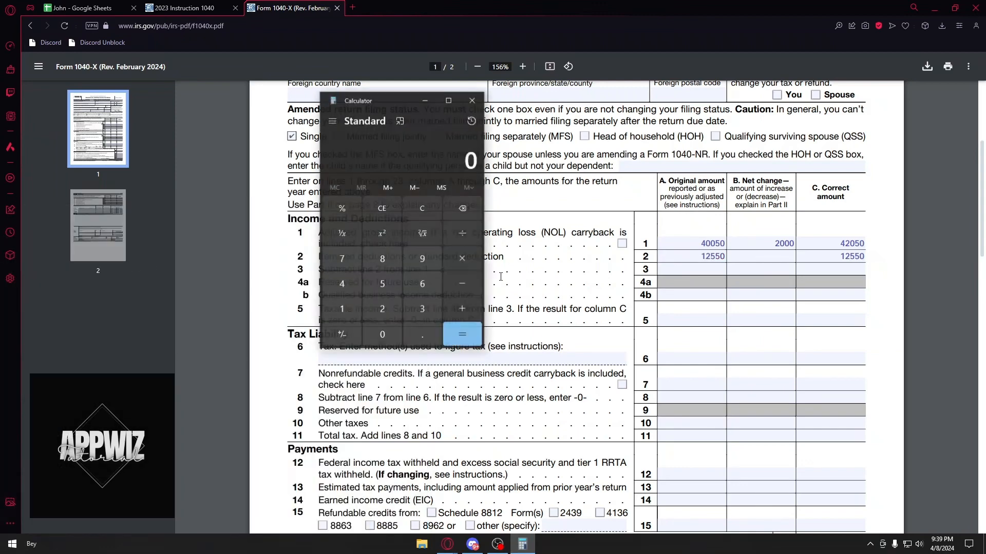
type("40050-12550")
key("Return")
key("ctrl+c")
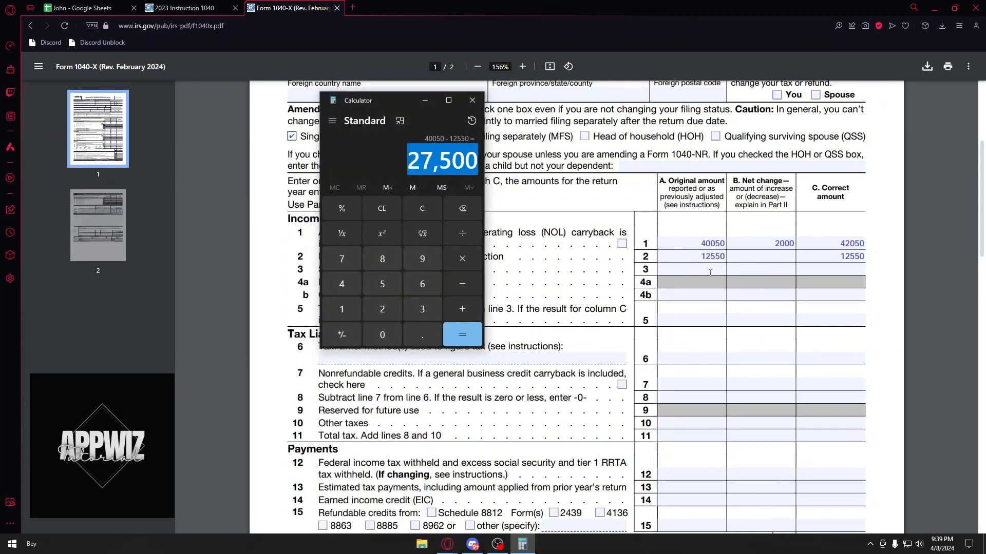
left_click(710, 272)
key("ctrl+v")
- Calculate 42050 minus 12550 in Calculator and enter the result, 29,500, on line 3, column C
key("alt+Tab")
left_click(390, 207)
left_click(342, 284)
left_click(382, 309)
left_click(382, 334)
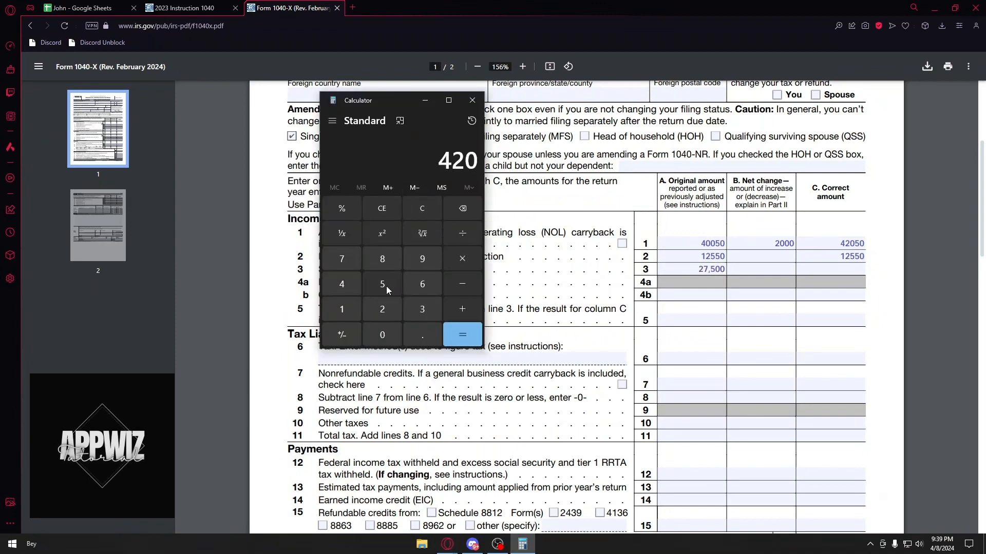
left_click(386, 286)
left_click(382, 334)
left_click(456, 284)
left_click(341, 309)
left_click(382, 309)
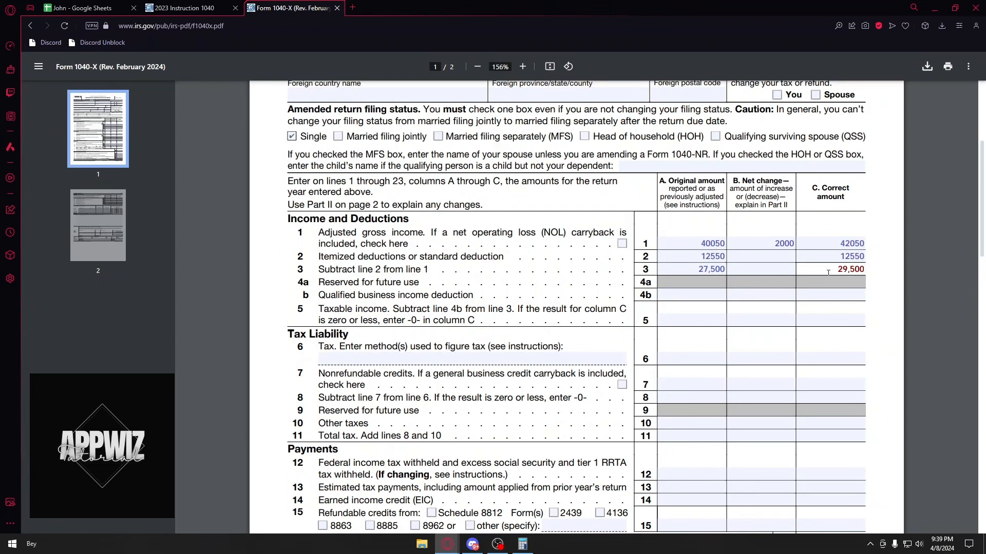
key("Return")
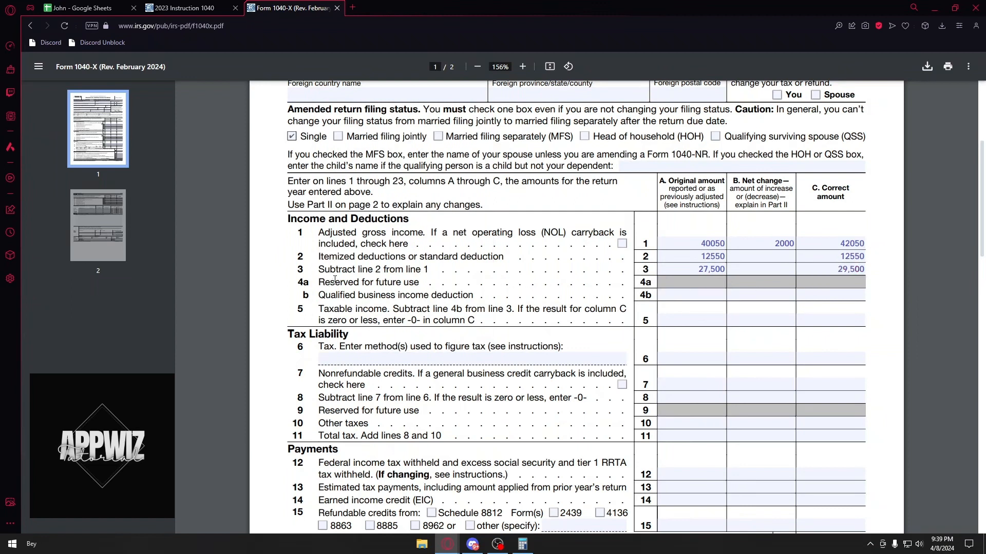
left_click_drag(320, 283, 501, 290)
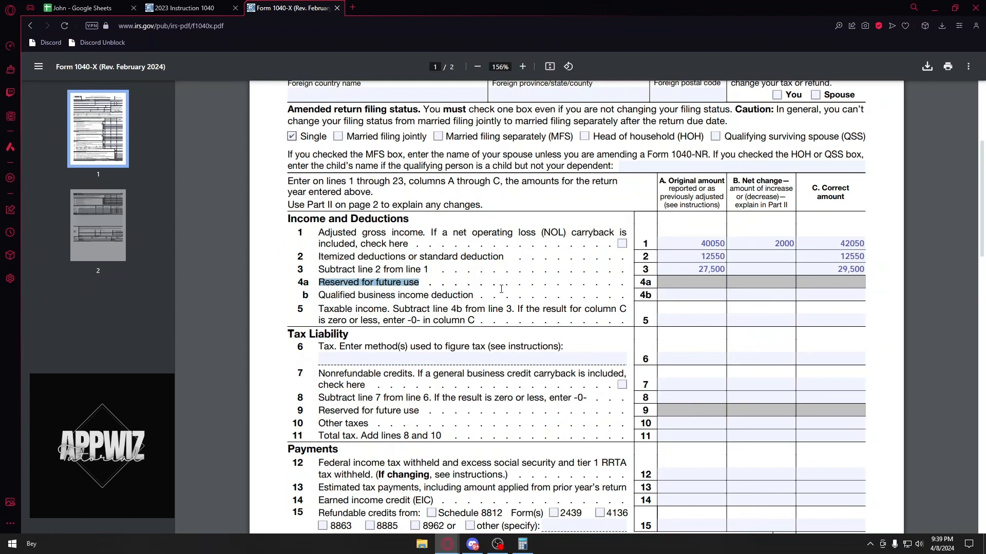
left_click(672, 286)
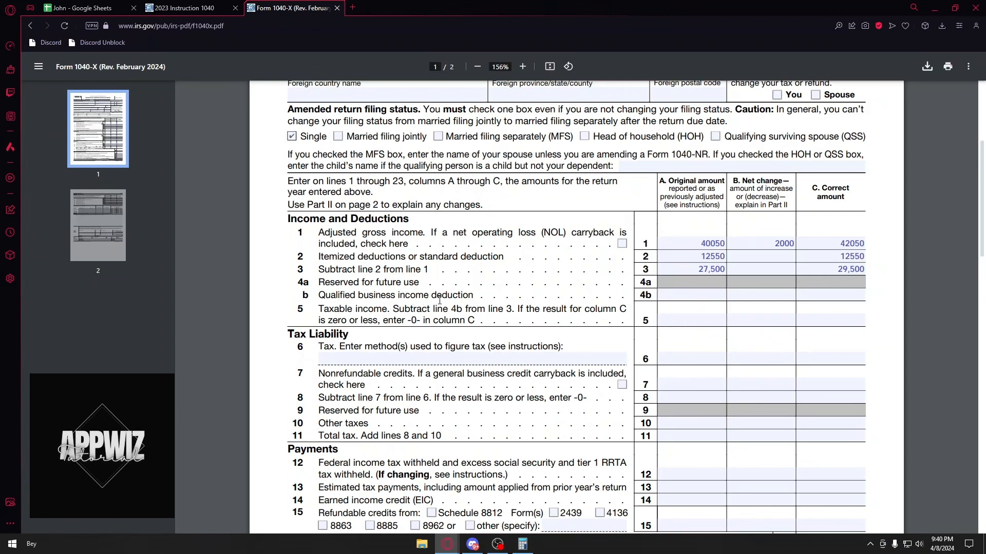
left_click(682, 293)
- Copy the line 3 amounts to taxable income on line 5, entering 27,500 in column A and 29,500 in column C
scroll(683, 293, "down", 1)
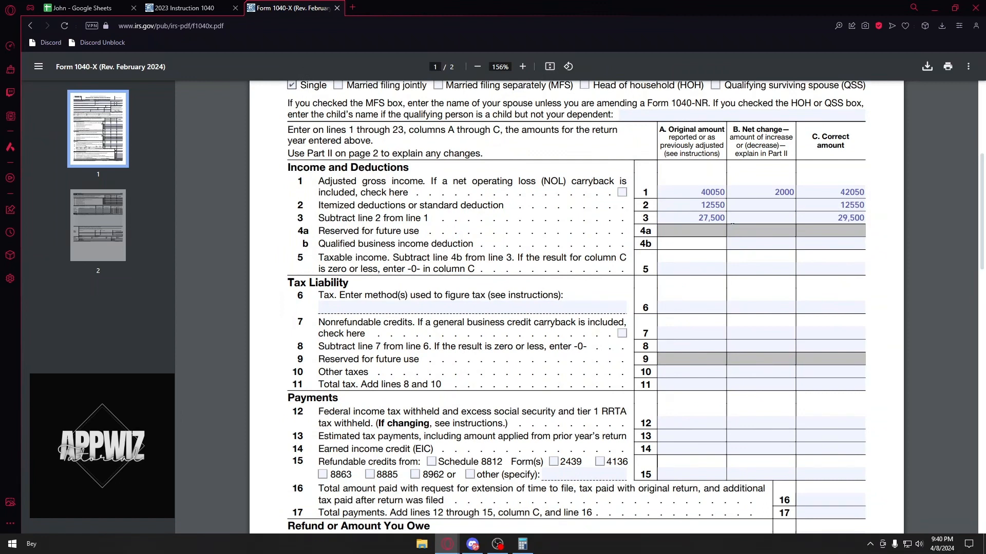
left_click(701, 219)
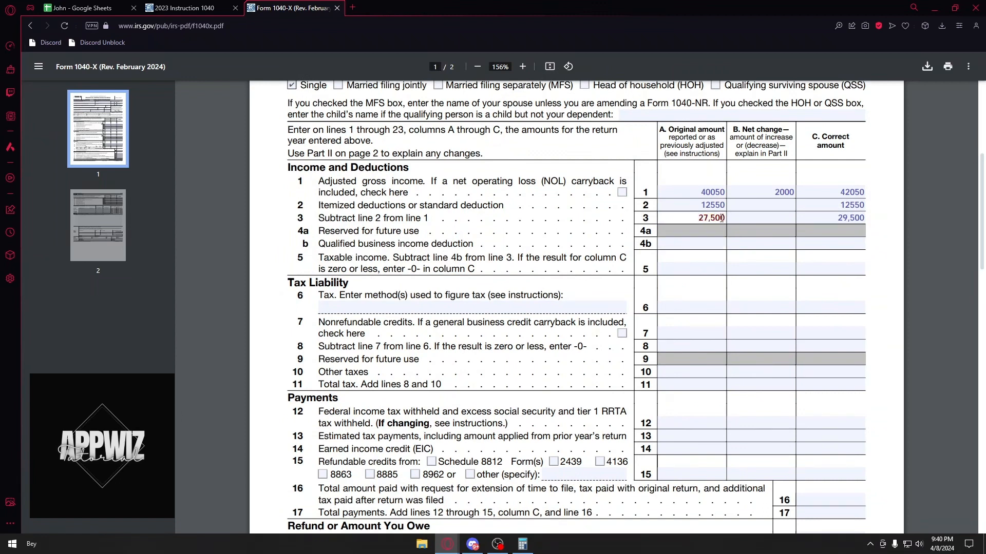
left_click_drag(698, 218, 728, 222)
key("ctrl+c")
left_click(691, 272)
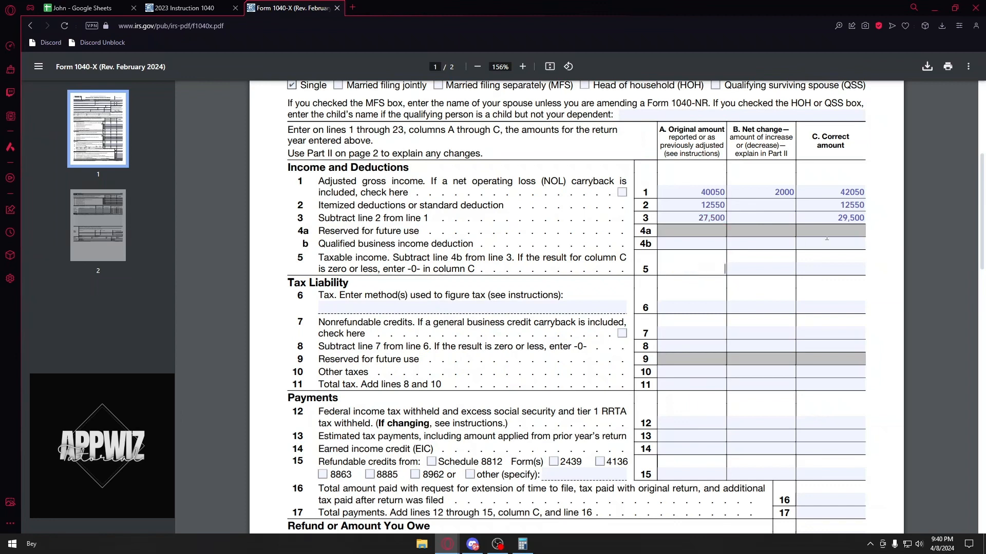
key("ctrl+v")
left_click(836, 220)
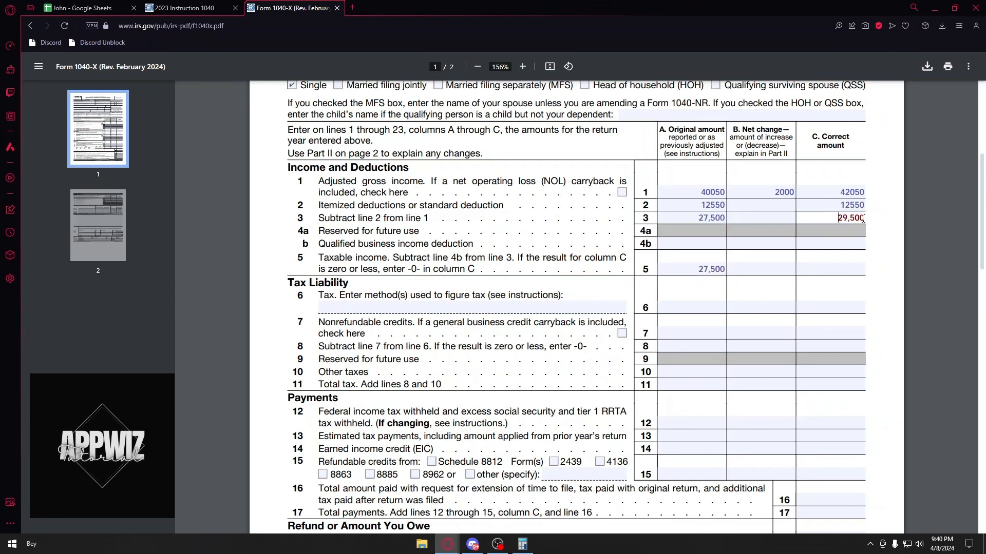
double_click(861, 218)
key("ctrl+c")
left_click(825, 270)
key("ctrl+v")
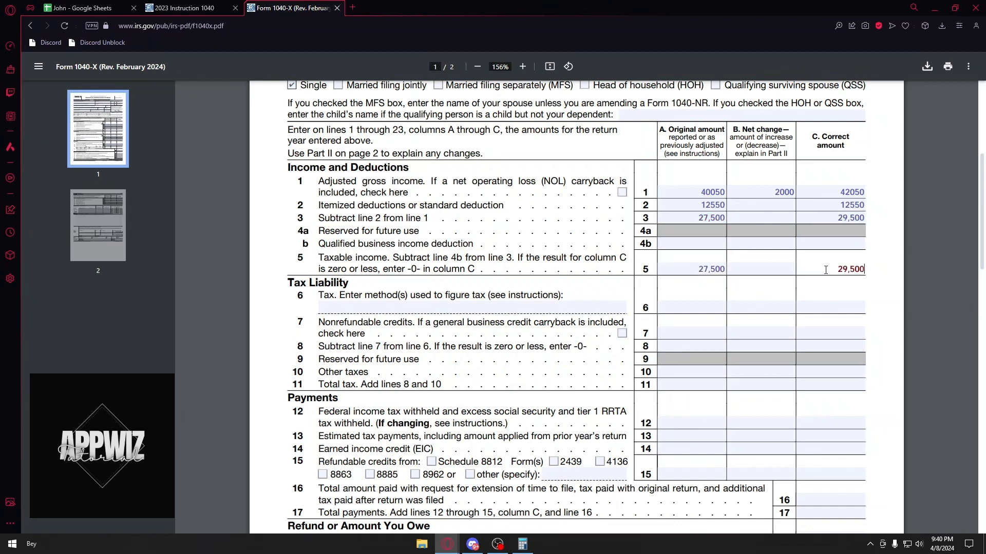
- Read the line 6 tax method wording, then browse the 2023 Tax Table in the 1040 instructions for taxable income ranges
scroll(555, 251, "down", 1)
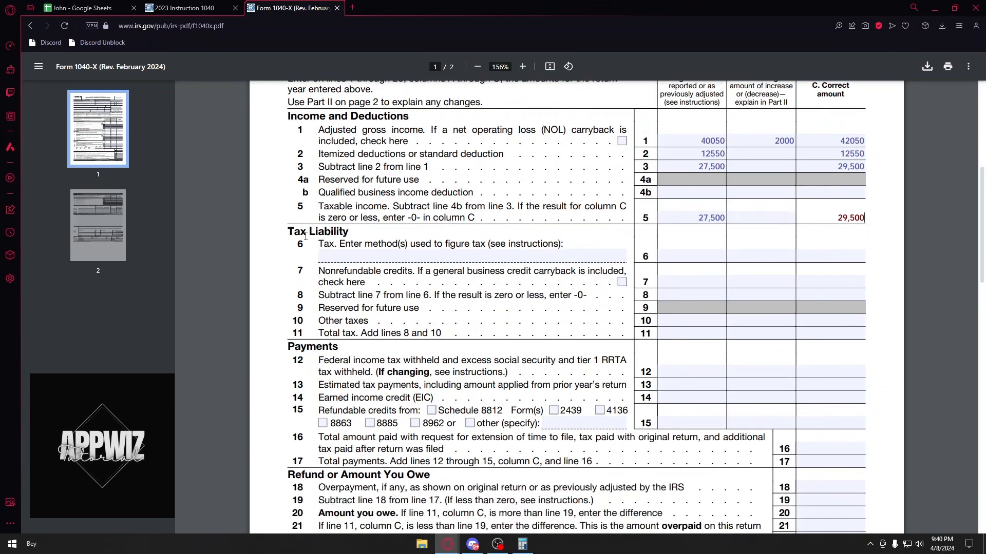
left_click_drag(324, 245, 465, 244)
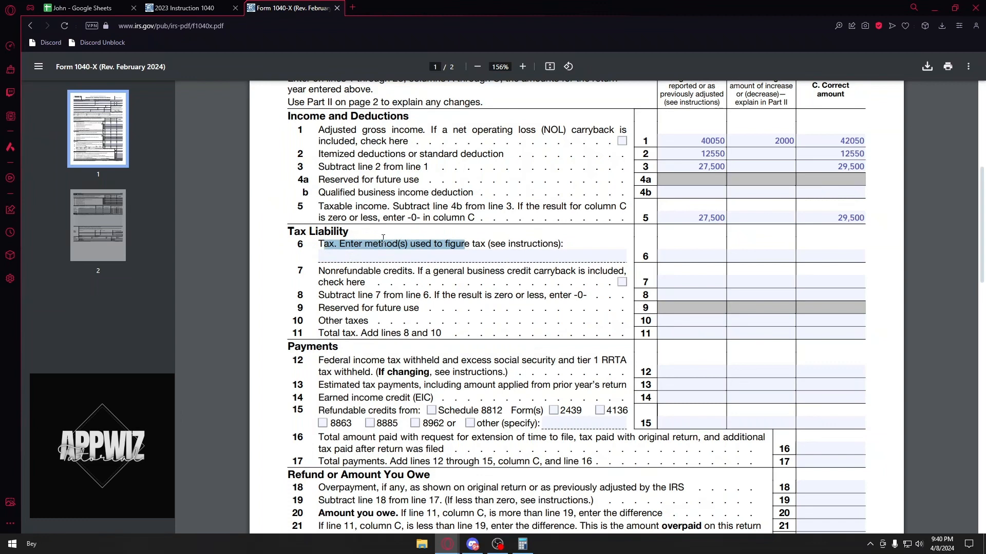
left_click(434, 246)
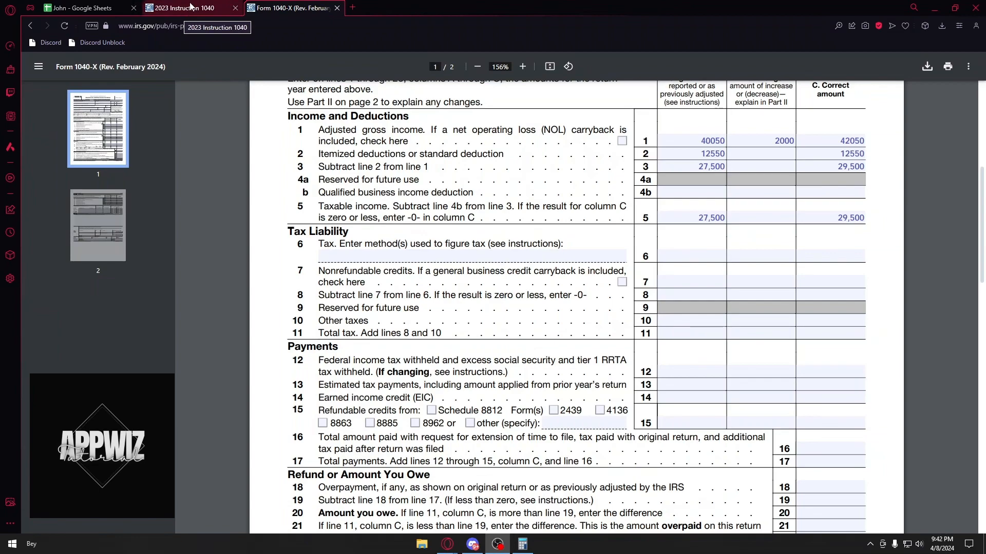
left_click(191, 6)
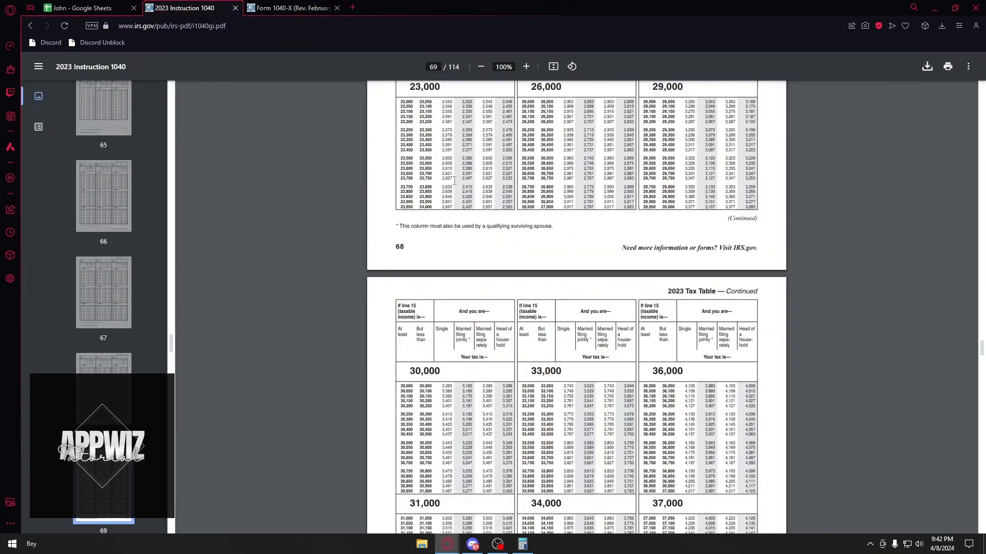
scroll(652, 191, "up", 5)
scroll(648, 203, "down", 3)
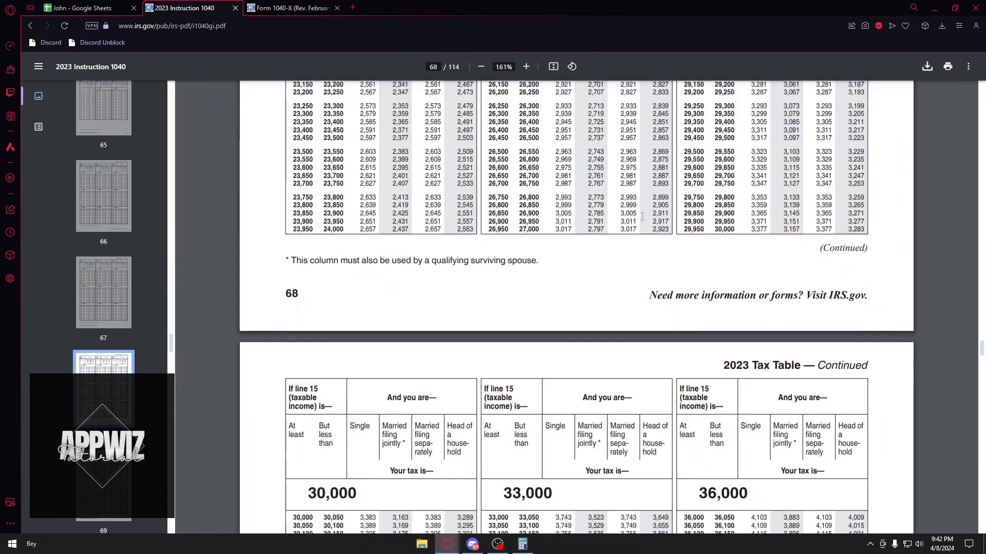
scroll(352, 246, "up", 2)
scroll(352, 246, "up", 15)
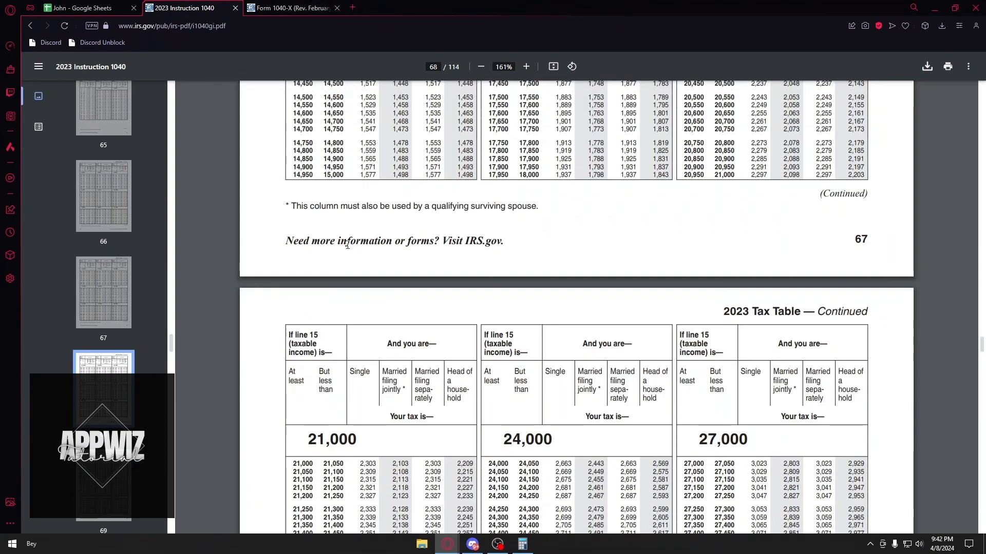
scroll(342, 248, "up", 3)
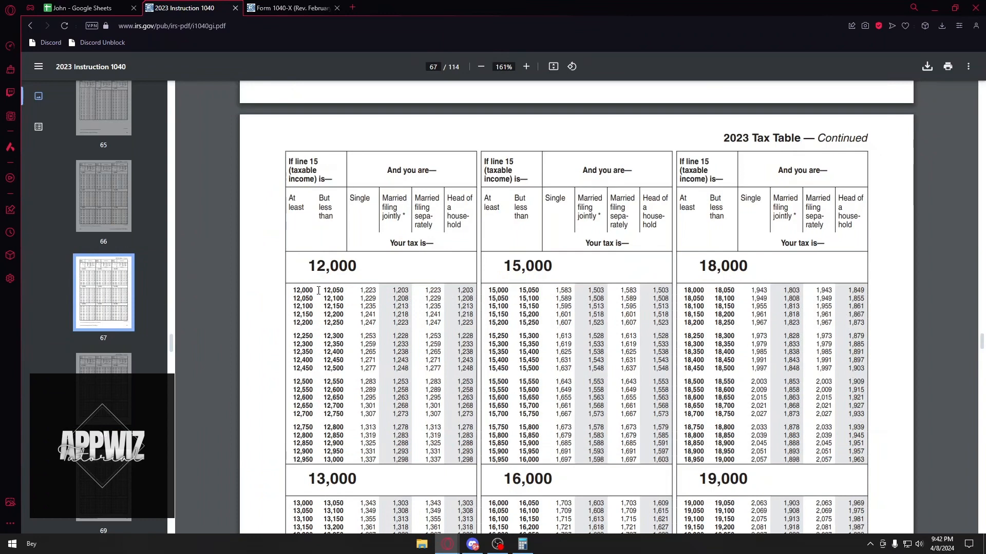
scroll(497, 278, "up", 2)
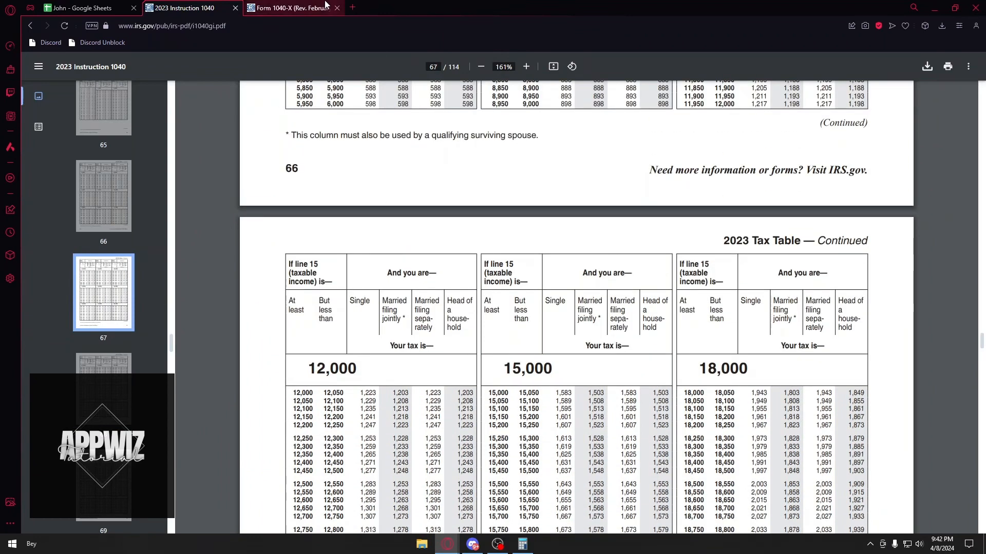
scroll(504, 229, "down", 6)
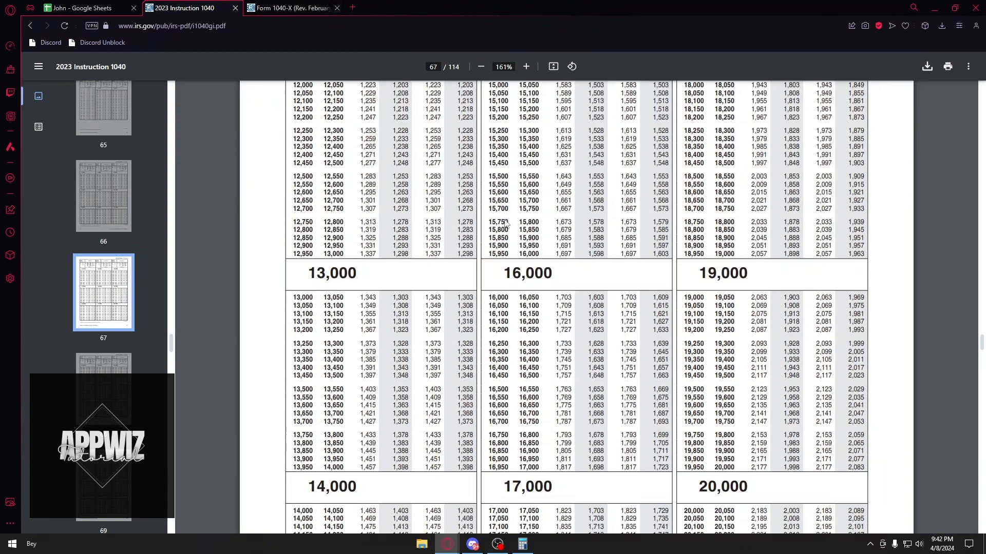
scroll(504, 219, "down", 4)
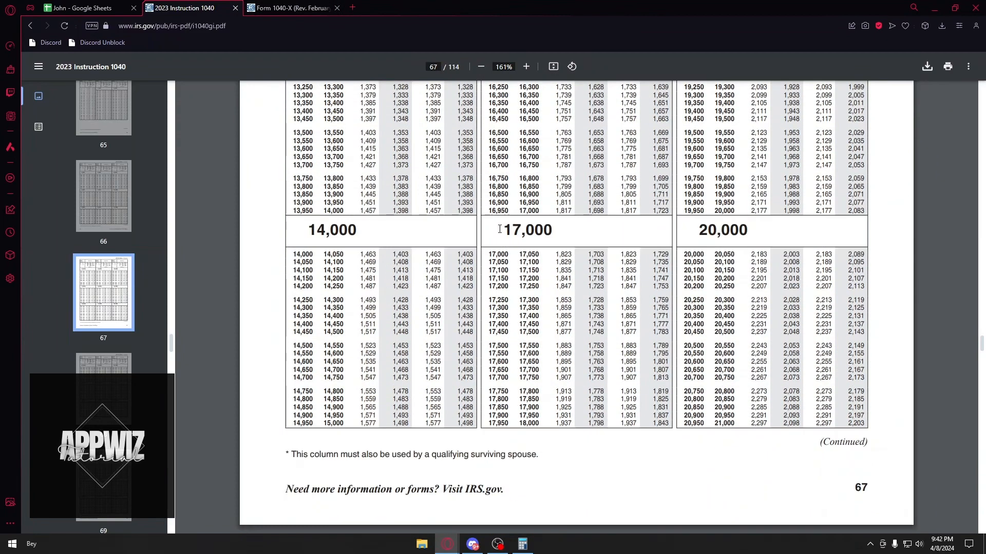
scroll(501, 226, "down", 3)
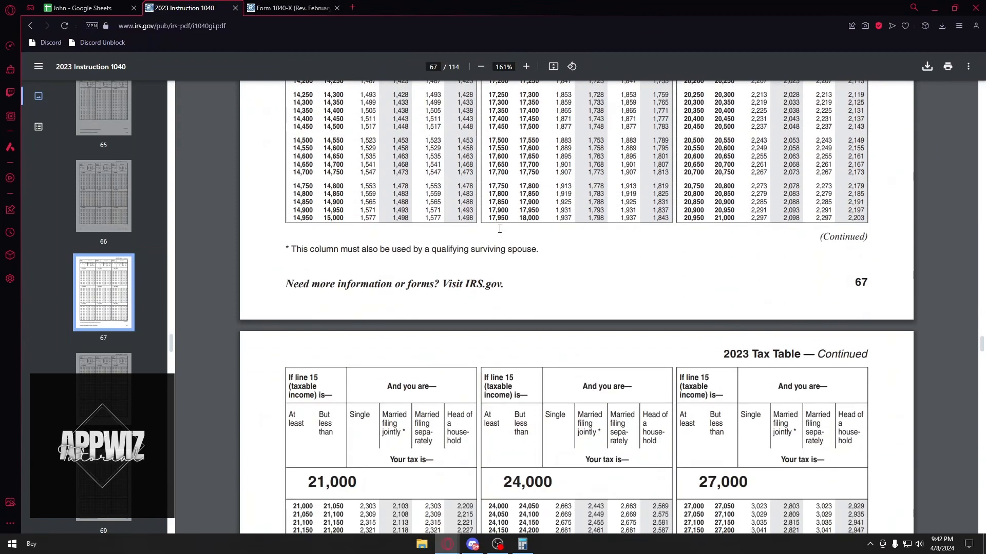
scroll(500, 229, "down", 12)
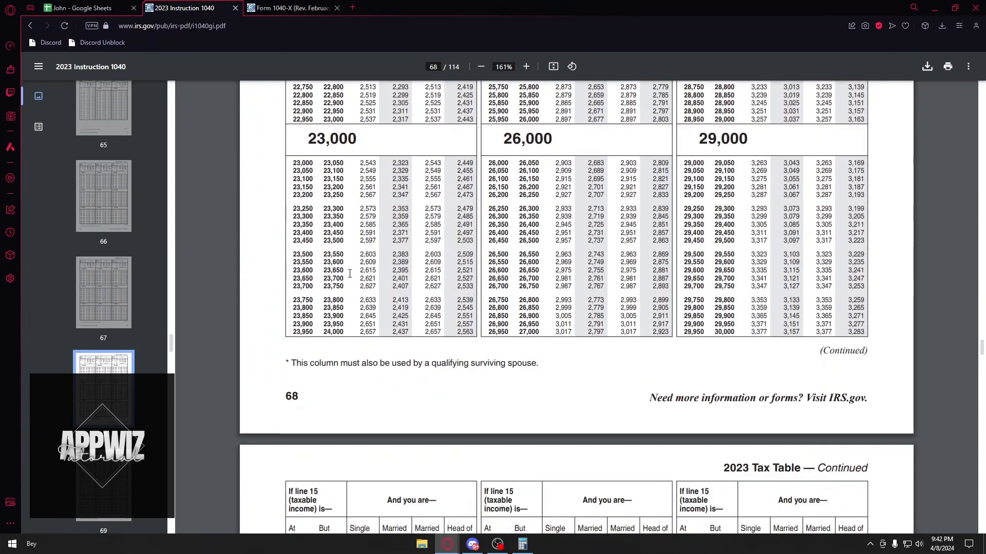
- Look up the Single filer tax for the 30,000 to 30,050 row of the 2023 Tax Table and enter 3,383 on line 6, column A
scroll(350, 273, "down", 7)
left_click_drag(309, 235, 359, 235)
left_click(361, 235)
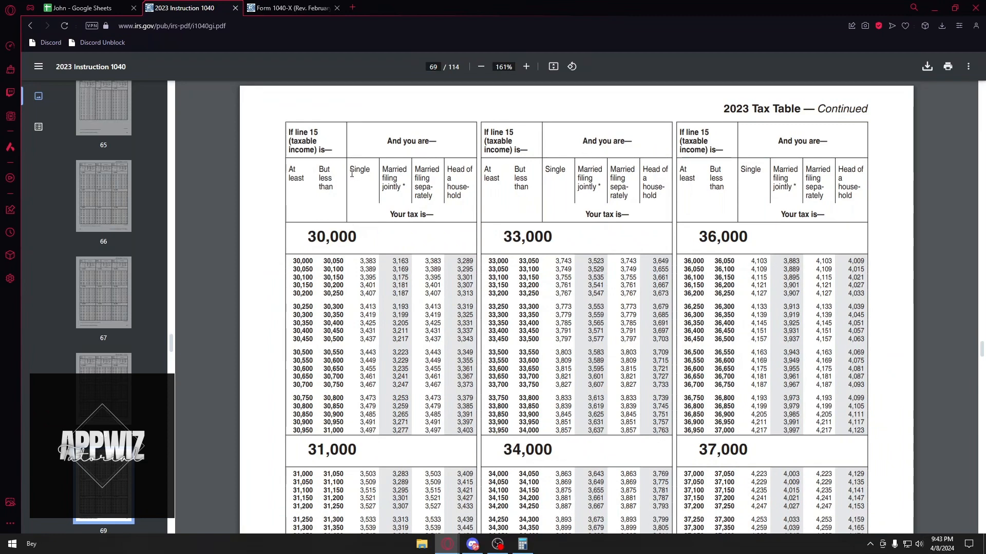
left_click_drag(349, 172, 372, 172)
left_click(373, 171)
left_click_drag(295, 261, 318, 261)
left_click(329, 260)
left_click_drag(359, 261, 378, 262)
key("ctrl+Tab")
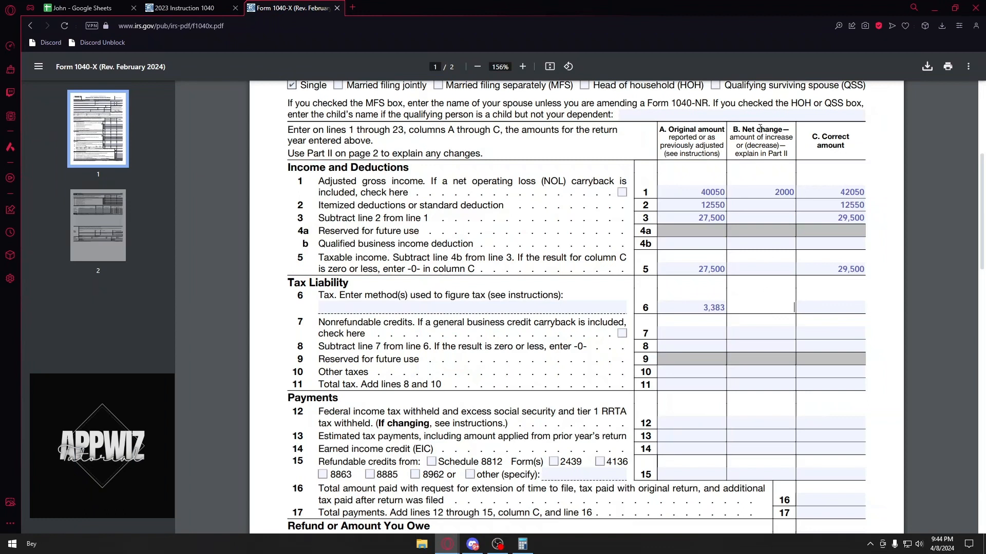
- Enter 200 on line 6, column B, and the Calculator sum of columns A and B, 3,583, in column C
left_click(765, 305)
type("200")
left_click(839, 308)
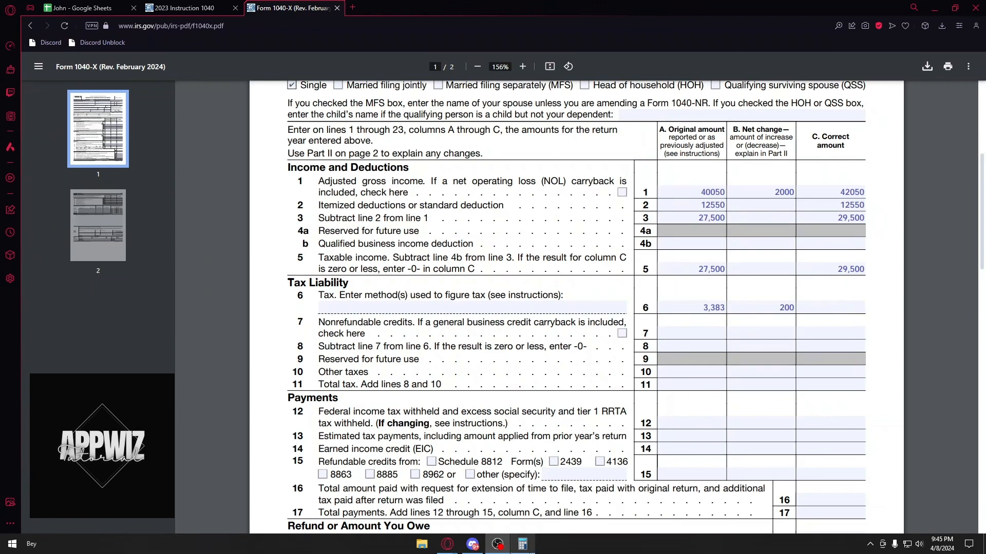
left_click(522, 544)
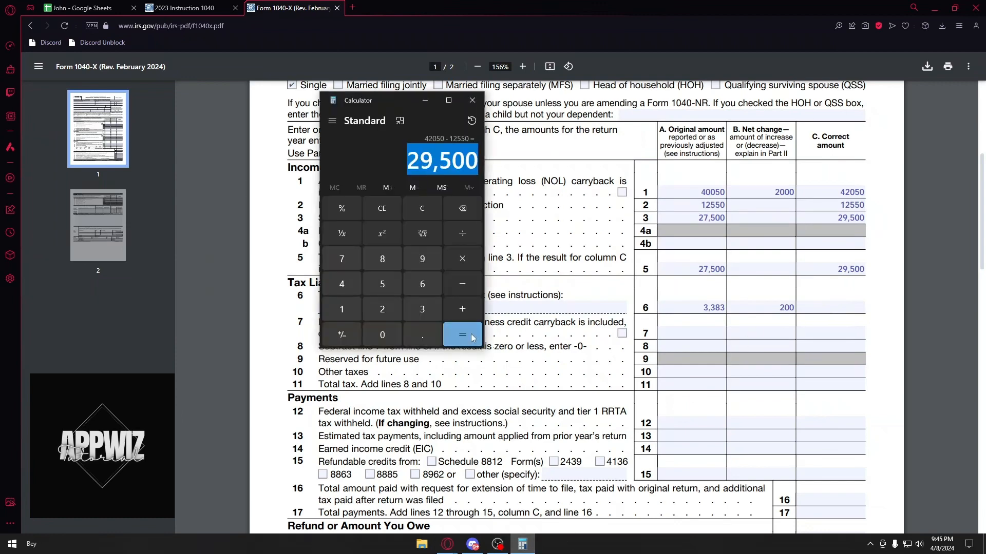
left_click(390, 206)
left_click(819, 312)
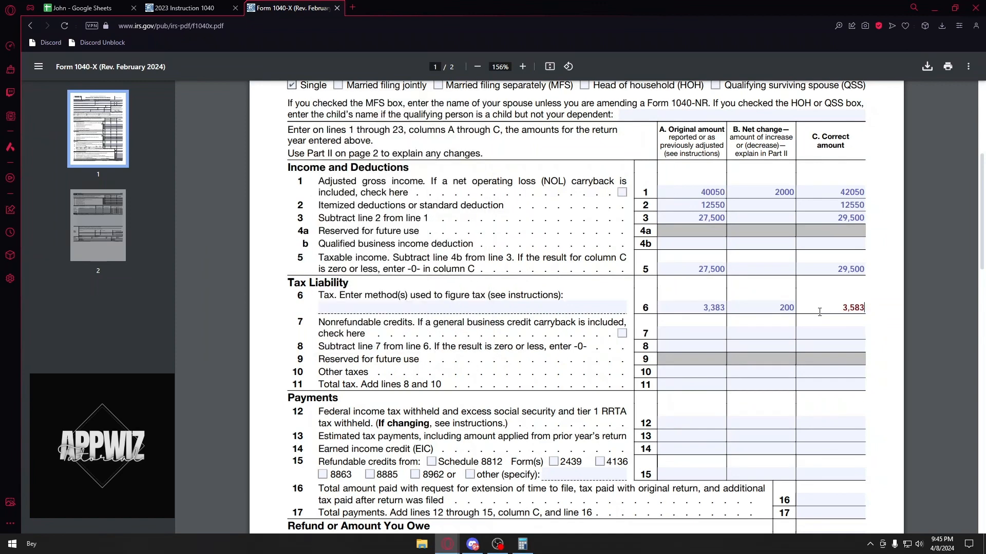
right_click(820, 315)
left_click(664, 329)
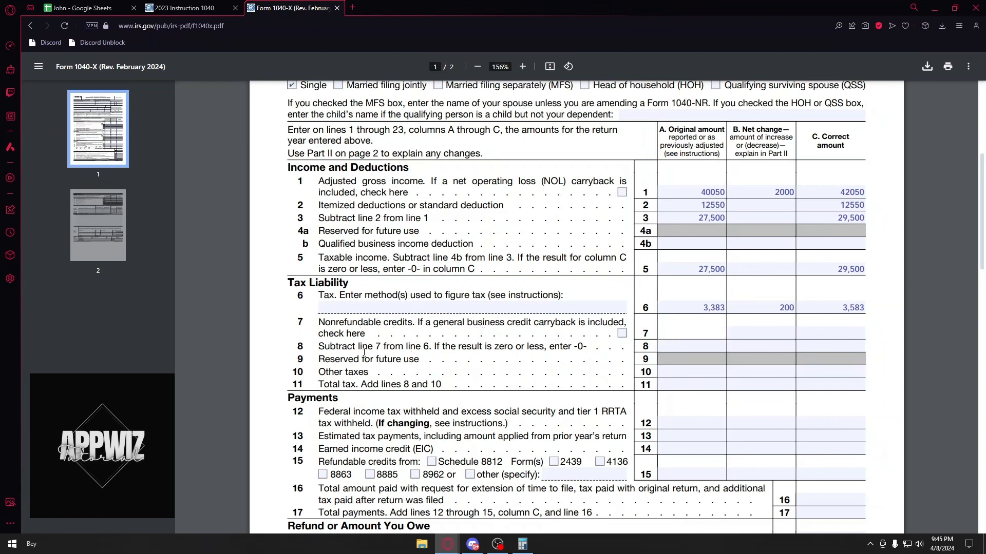
- Carry the line 6 amounts down to line 8, entering 3,383 in column A, 200 in column B and 3,583 in column C
left_click_drag(335, 347, 409, 346)
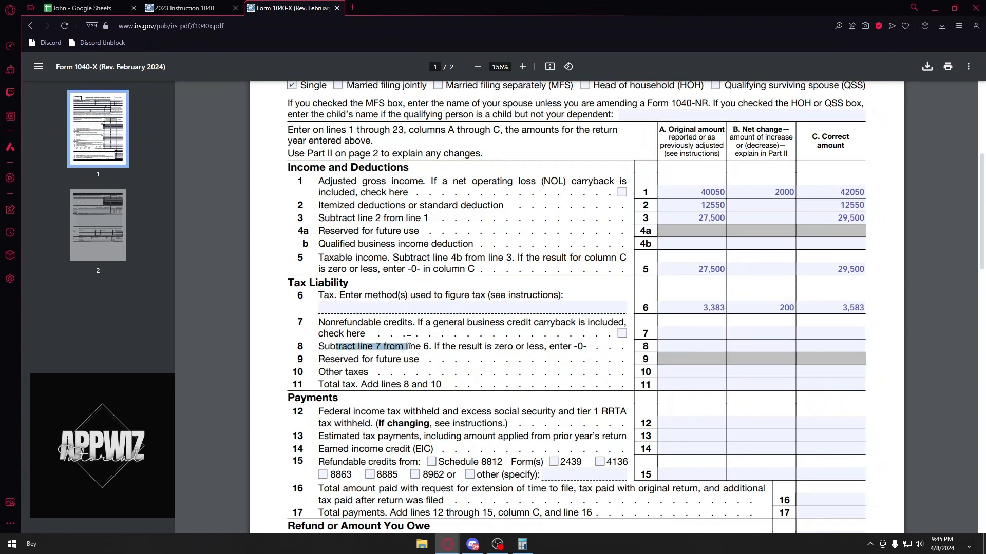
left_click(385, 345)
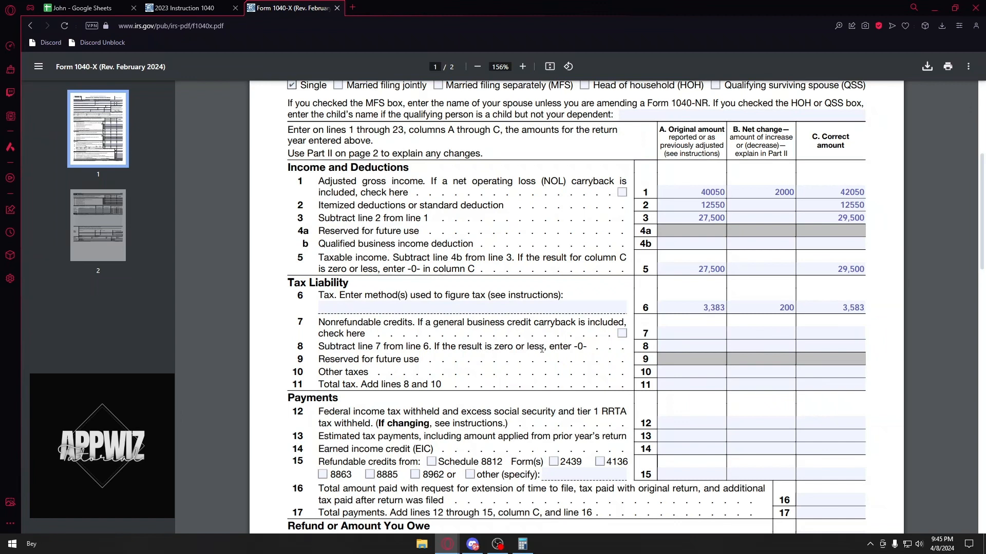
left_click_drag(702, 307, 730, 312)
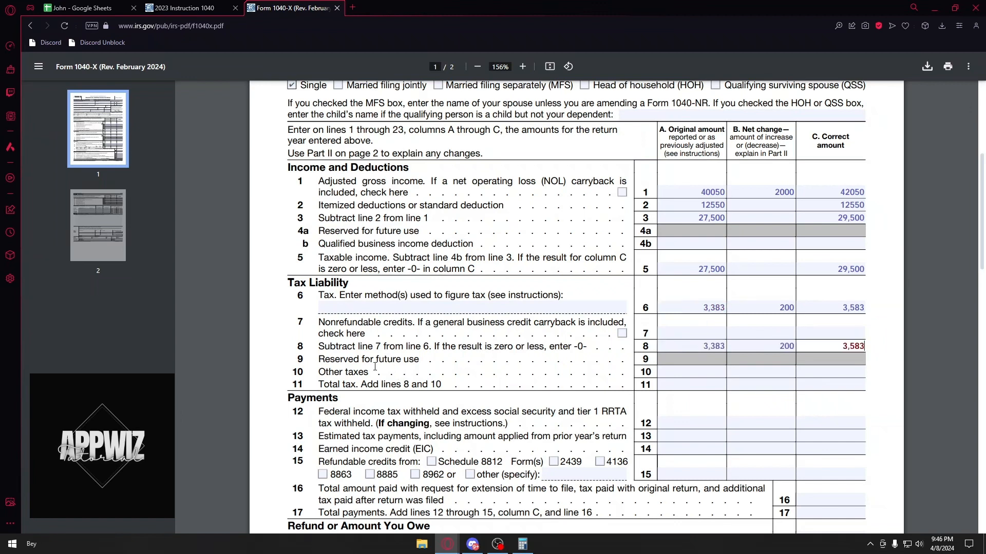
- Examine lines 9, 10 and 11 of the Tax Liability section and check which lines make up the total tax
left_click_drag(317, 360, 424, 367)
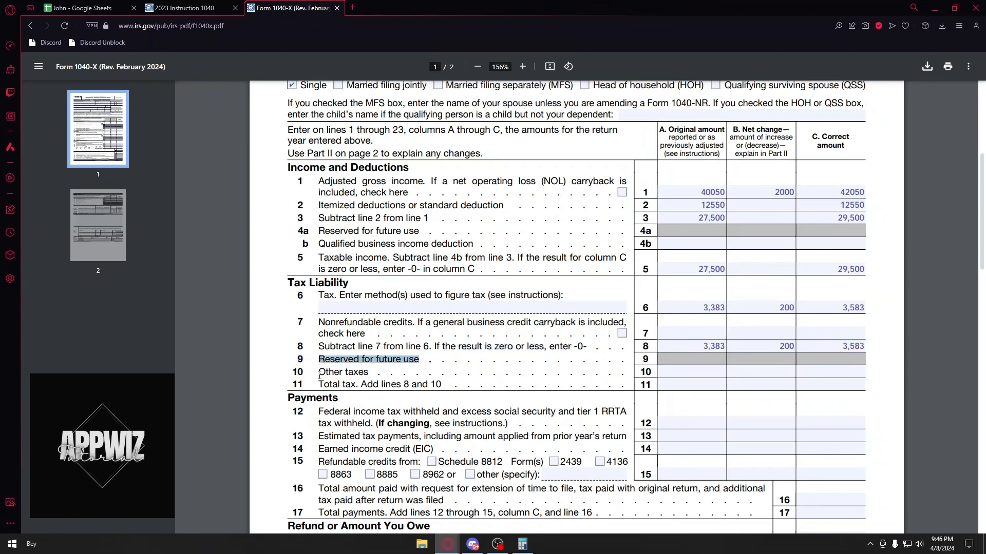
left_click_drag(316, 373, 378, 374)
scroll(412, 371, "down", 1)
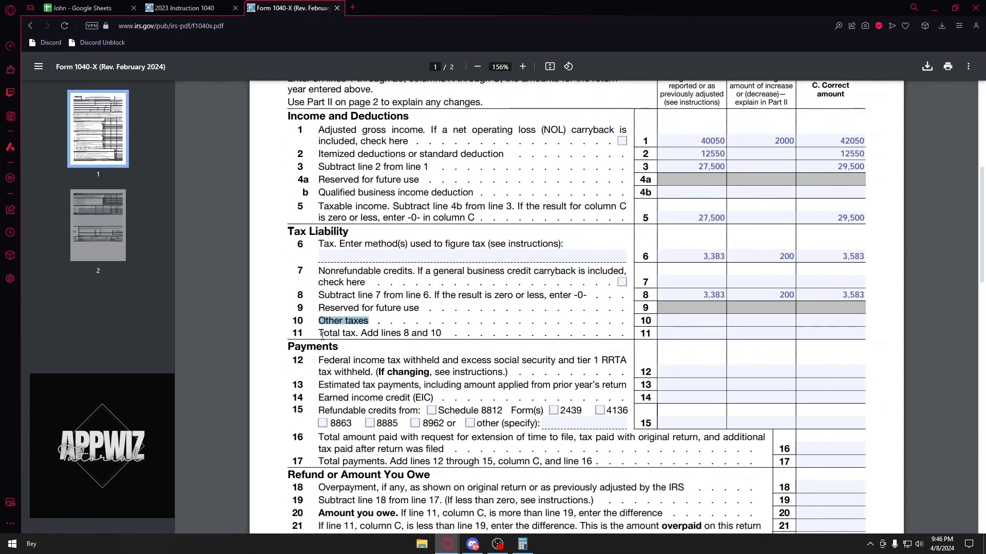
left_click_drag(317, 334, 404, 338)
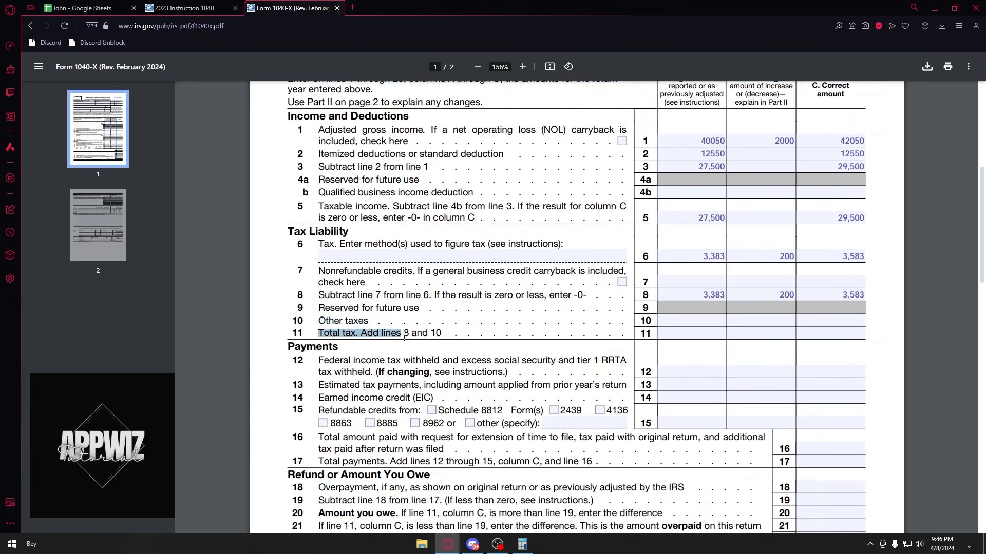
scroll(427, 341, "down", 1)
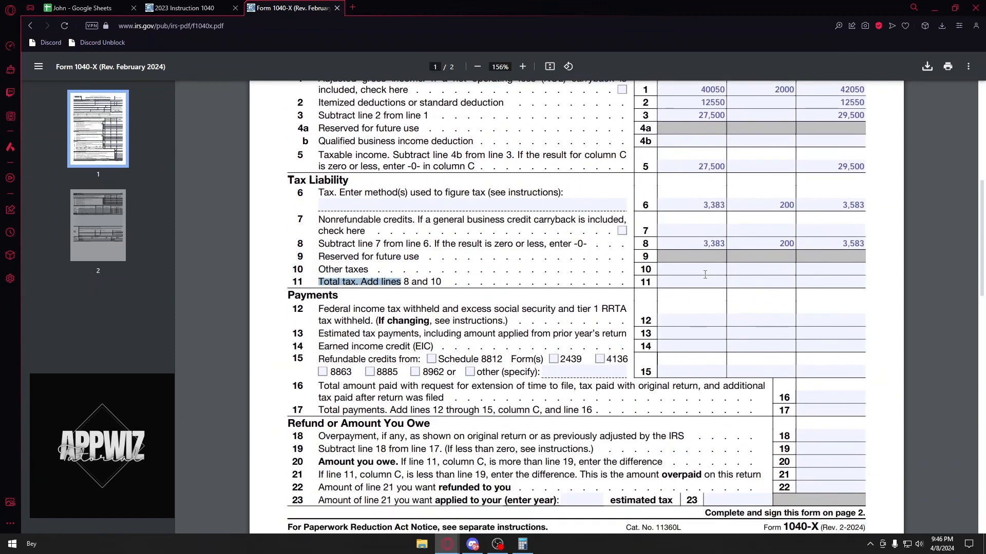
scroll(674, 277, "up", 1)
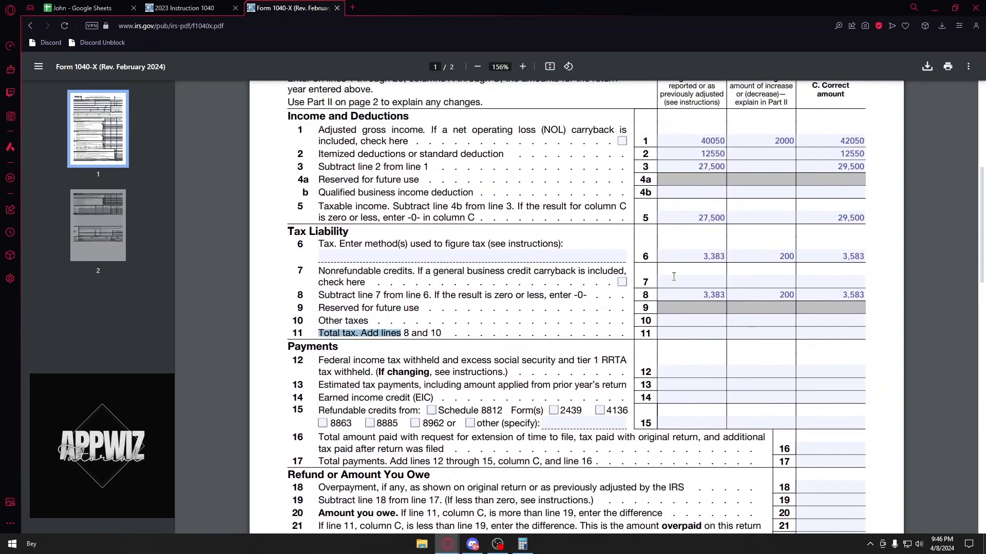
left_click(644, 295)
left_click_drag(641, 321, 648, 322)
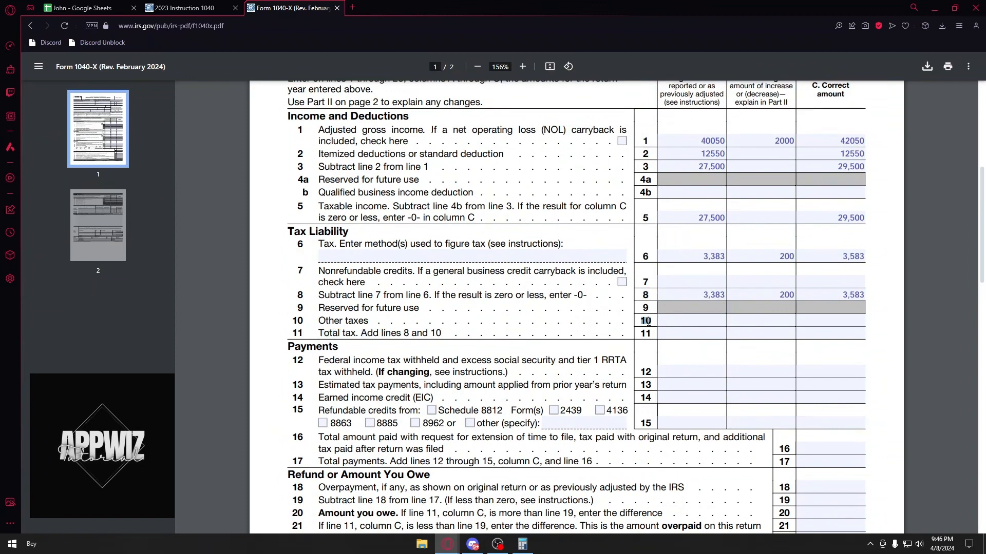
- Copy 3,383 from line 8, column A, to line 11 in columns A, B and C, and enter 0 on line 10 in columns A and B
left_click(705, 296)
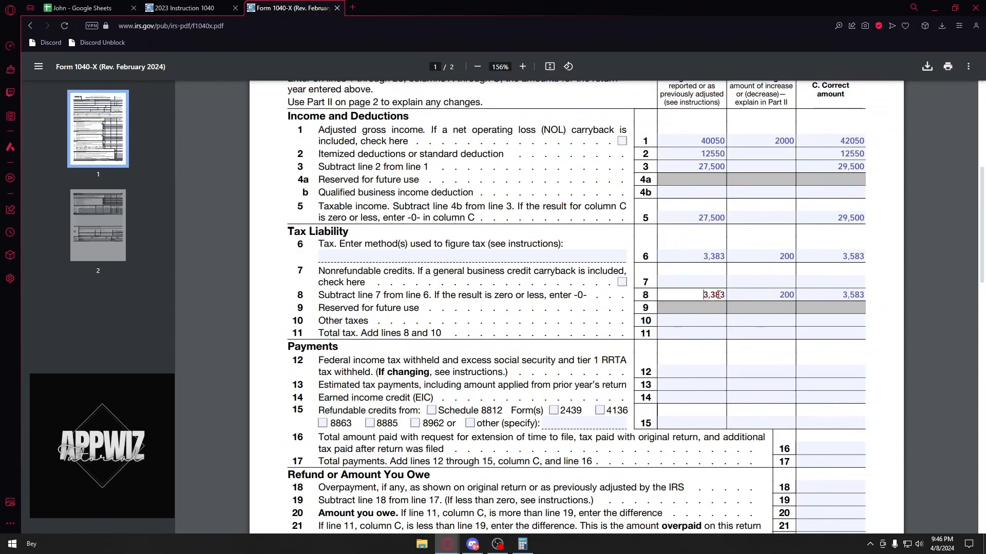
double_click(714, 295)
key("ctrl+c")
left_click(698, 334)
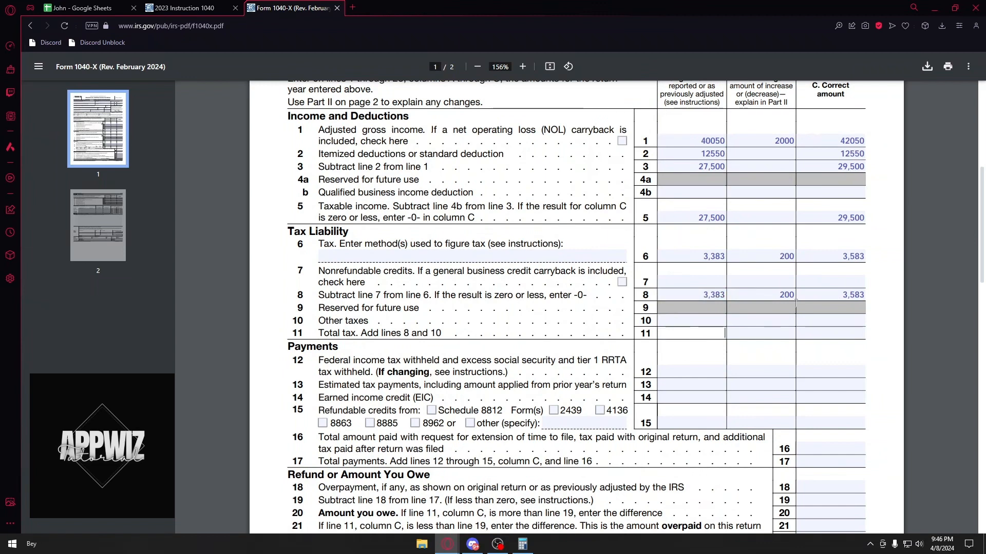
key("ctrl+v")
left_click(770, 335)
key("ctrl+v")
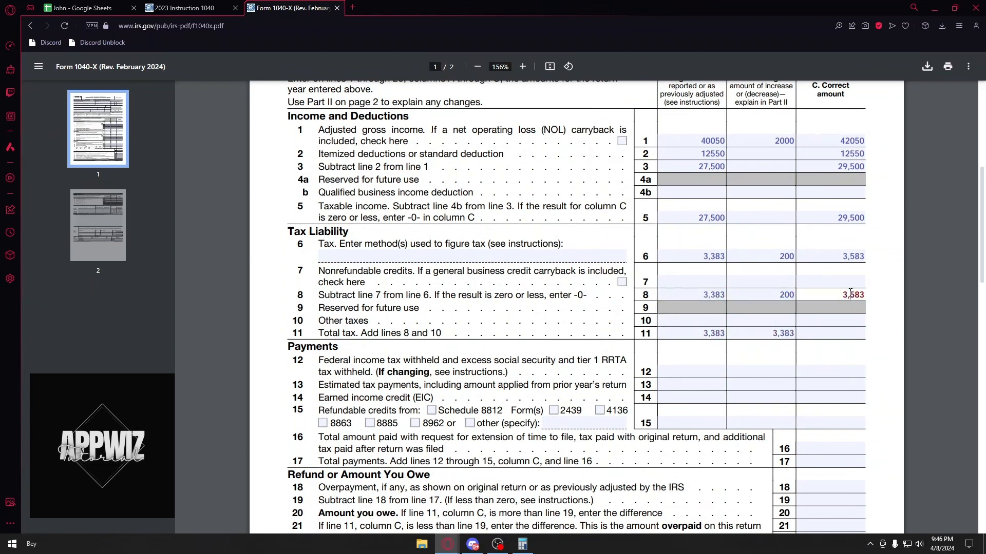
double_click(849, 295)
left_click(832, 331)
key("ctrl+v")
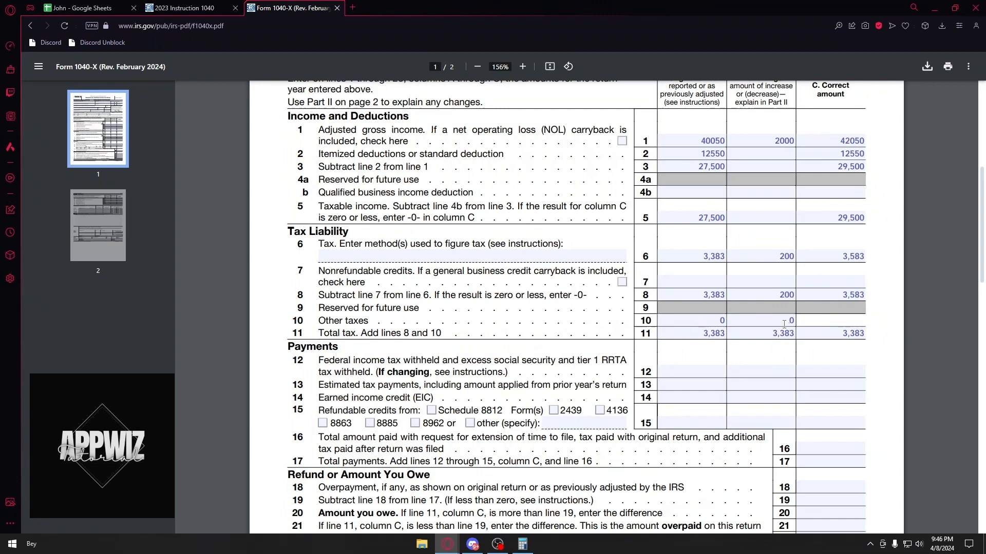
left_click(785, 322)
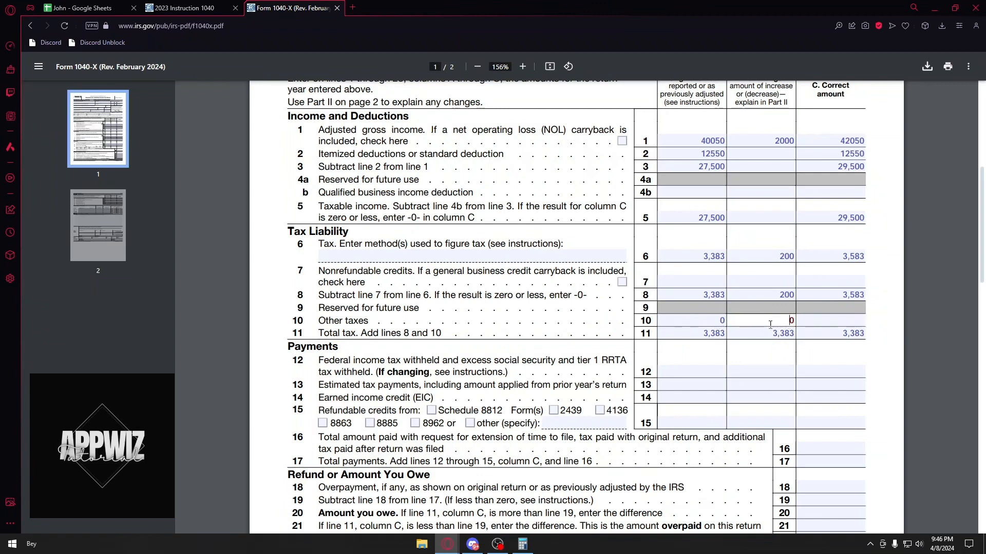
- Enter 4000 as the federal income tax withheld on line 12 in columns A and C
scroll(716, 323, "down", 2)
left_click_drag(324, 258, 459, 256)
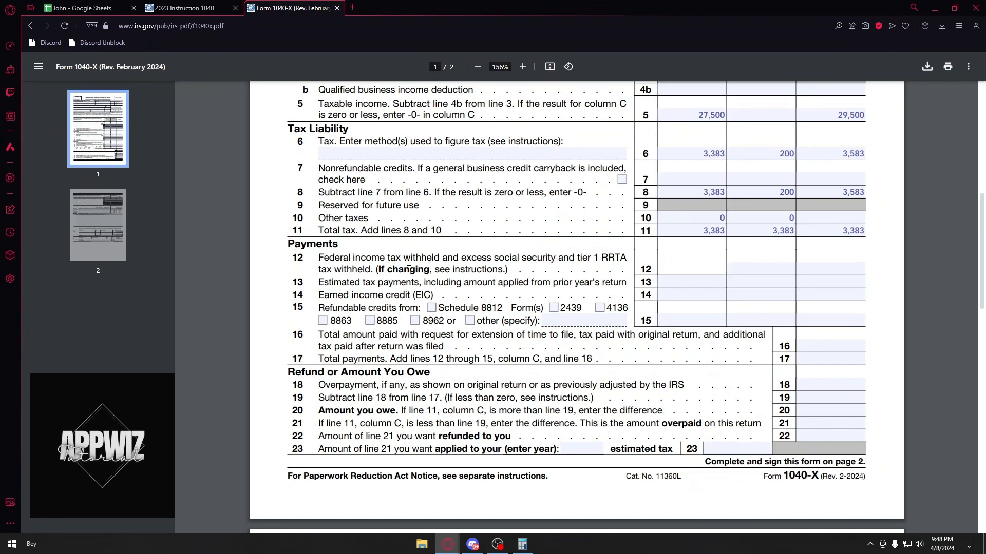
type("4000")
left_click(807, 270)
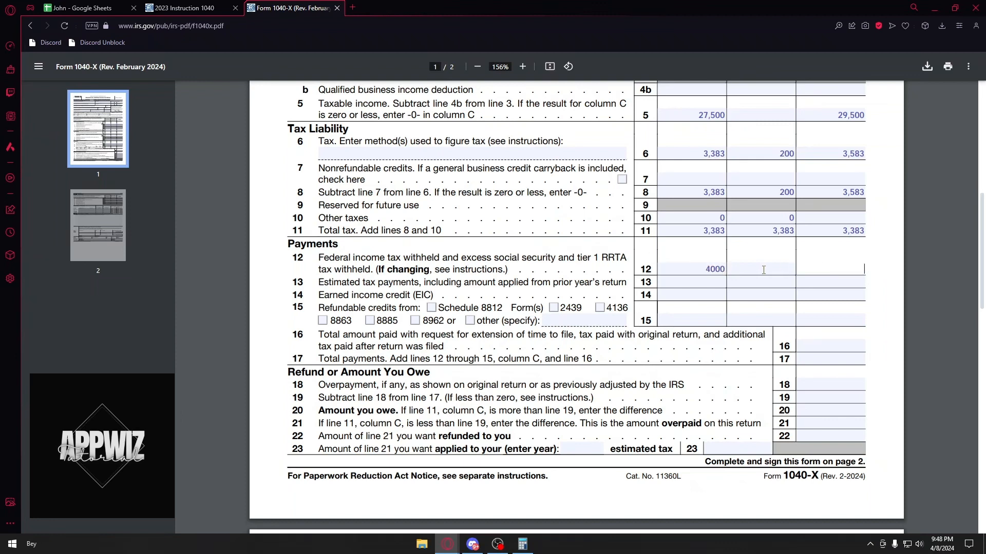
scroll(763, 270, "up", 1)
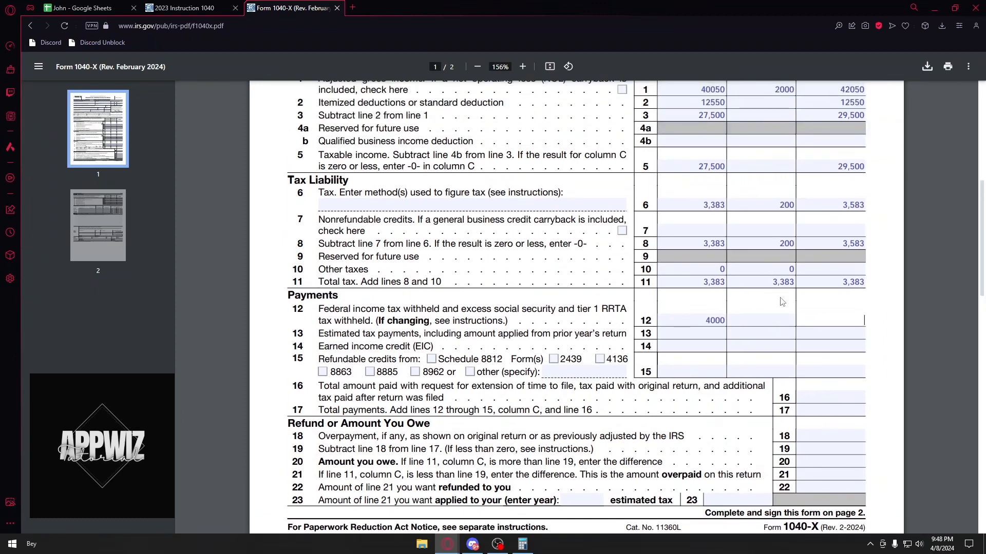
type("4000")
scroll(779, 317, "down", 1)
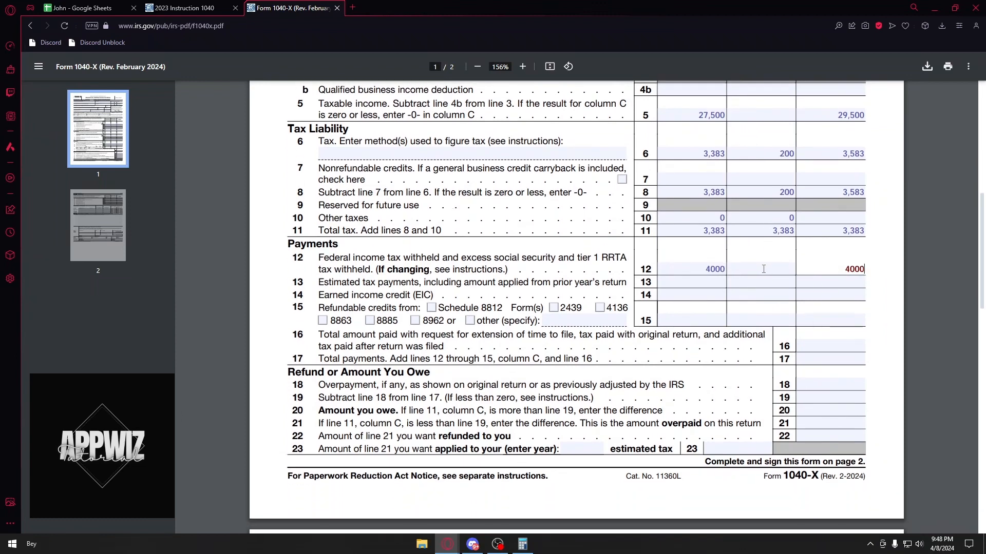
scroll(765, 268, "up", 4)
scroll(762, 272, "down", 4)
- Review payment lines 13 through 16 and enter 3,383 as the total payments on line 17
left_click(704, 281)
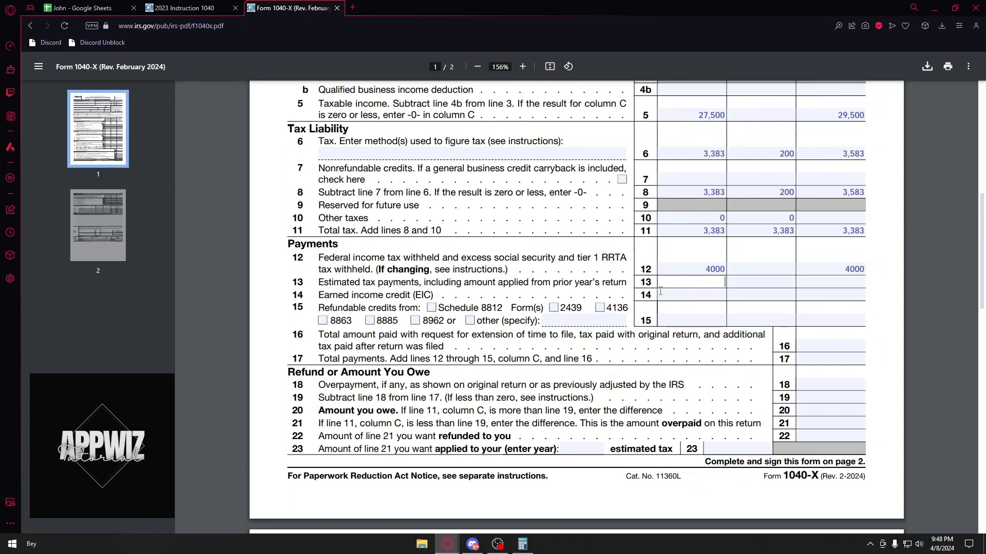
left_click_drag(323, 296, 419, 296)
left_click(543, 293)
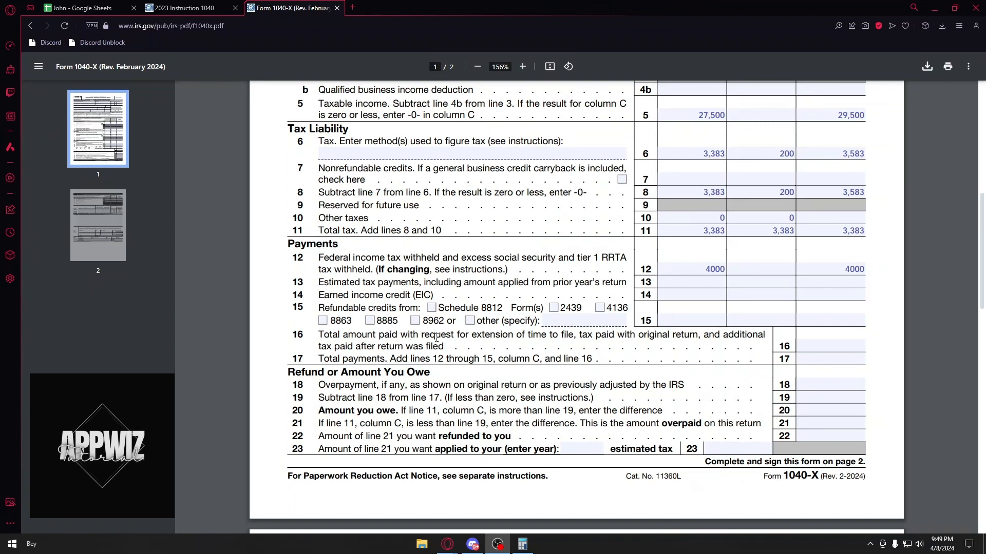
left_click(823, 346)
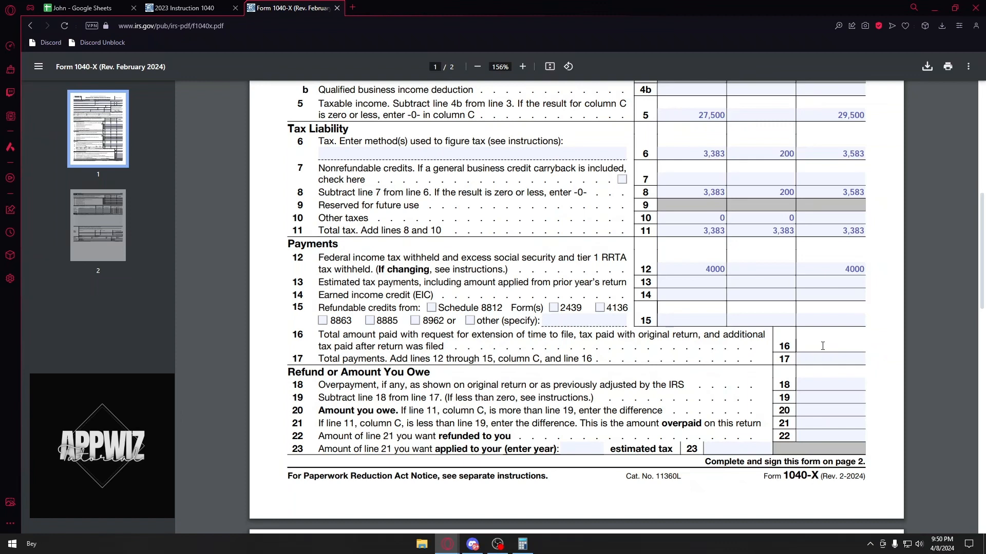
scroll(702, 286, "up", 3)
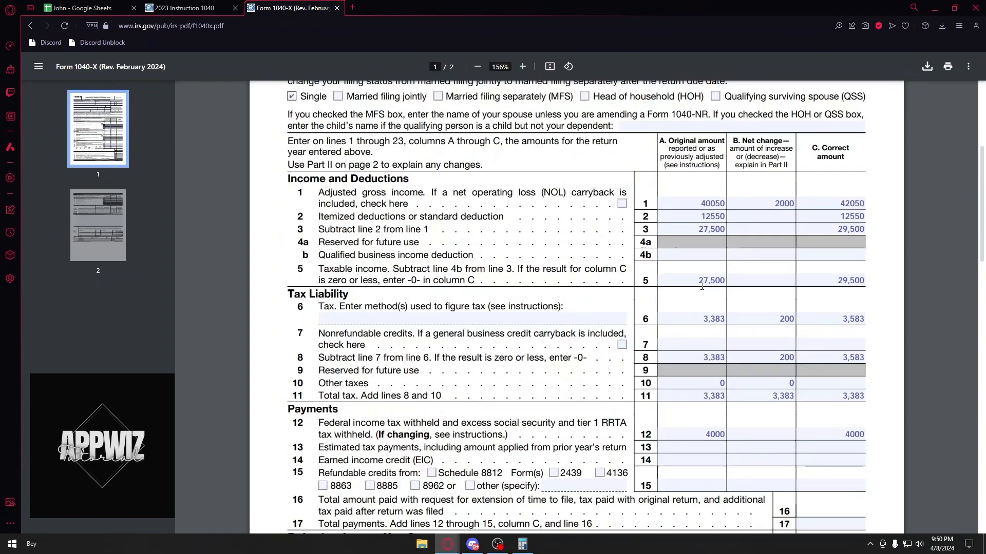
scroll(702, 286, "down", 4)
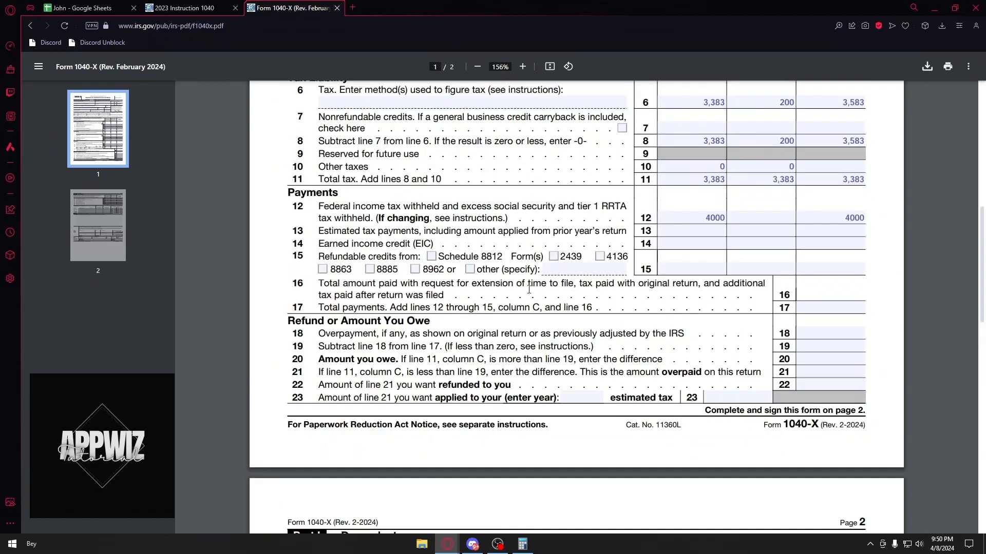
scroll(599, 269, "up", 2)
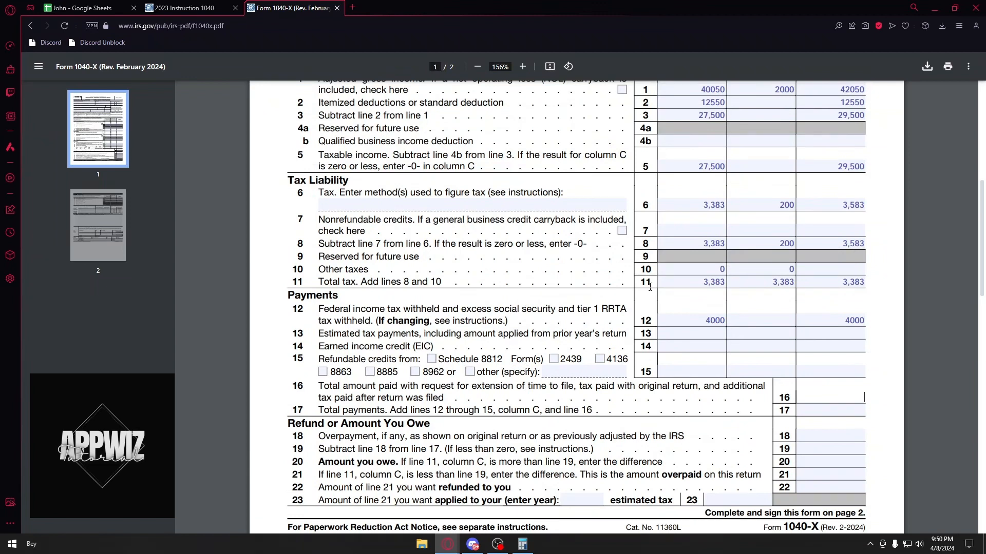
scroll(650, 286, "down", 1)
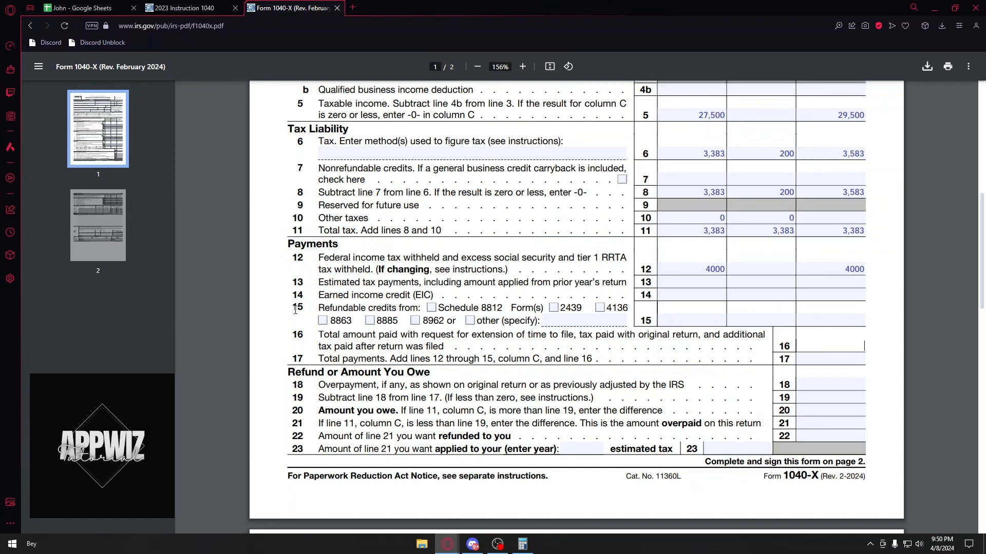
left_click(808, 355)
scroll(808, 355, "down", 2)
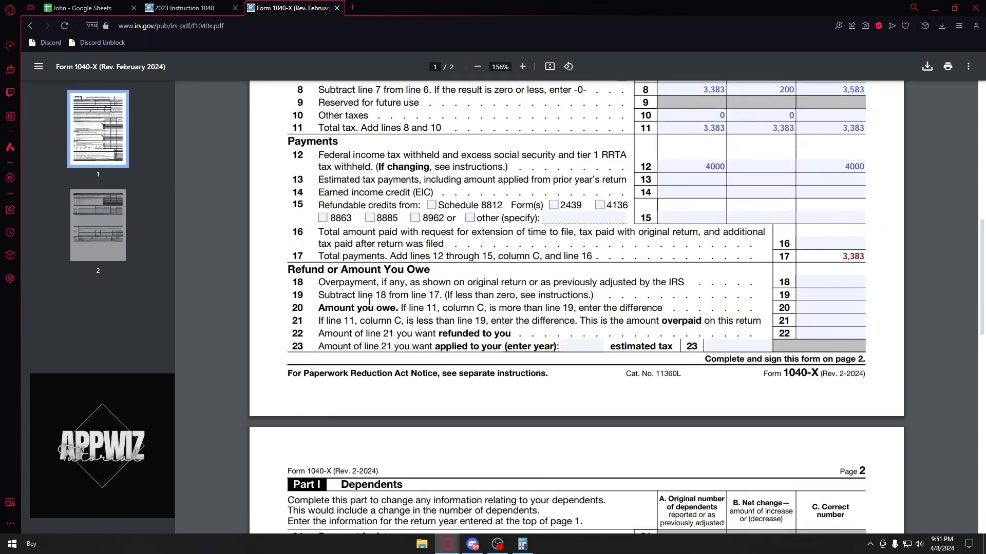
- Enter 896 on line 18 as the overpayment shown on the original return
left_click(329, 282)
left_click_drag(329, 281, 405, 283)
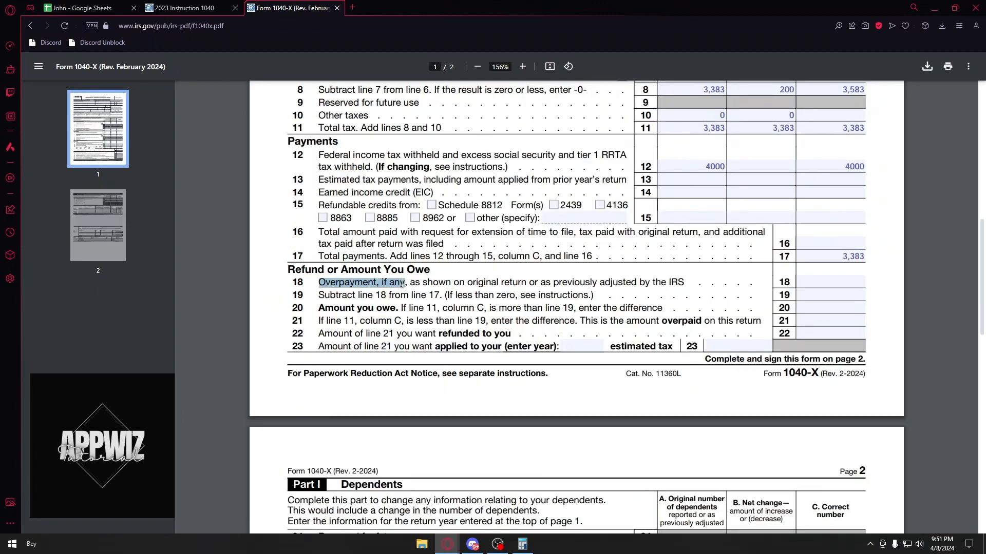
left_click(414, 282)
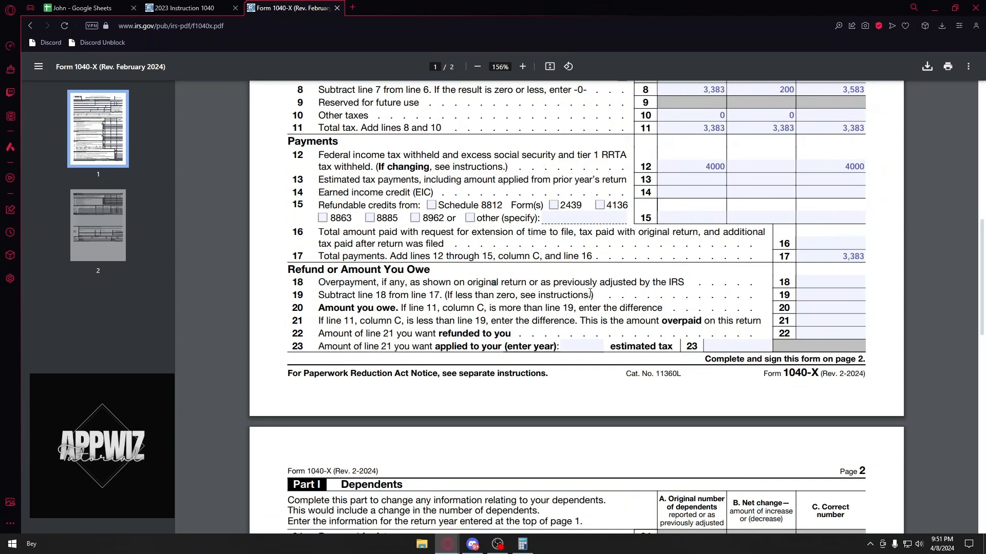
scroll(568, 392, "up", 2)
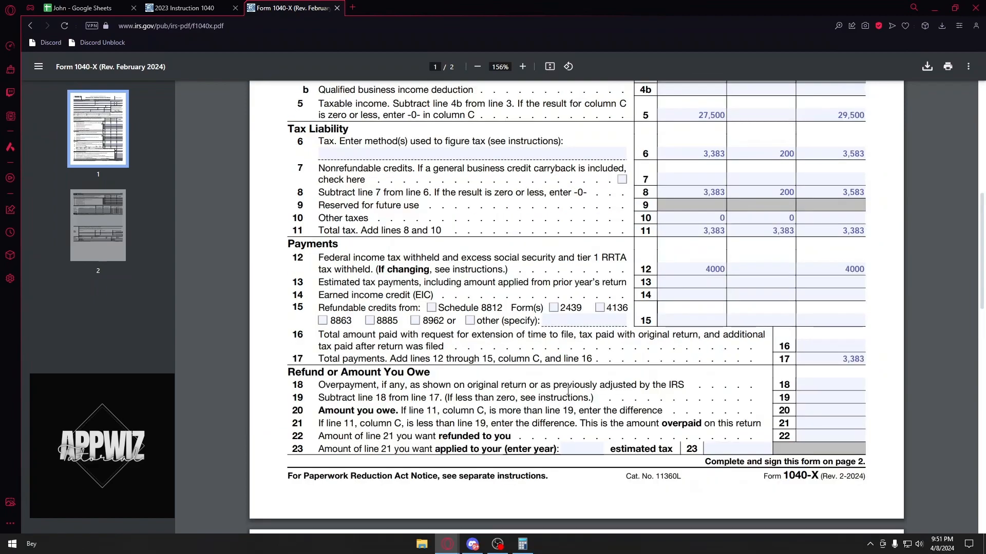
scroll(567, 391, "up", 8)
scroll(680, 338, "down", 10)
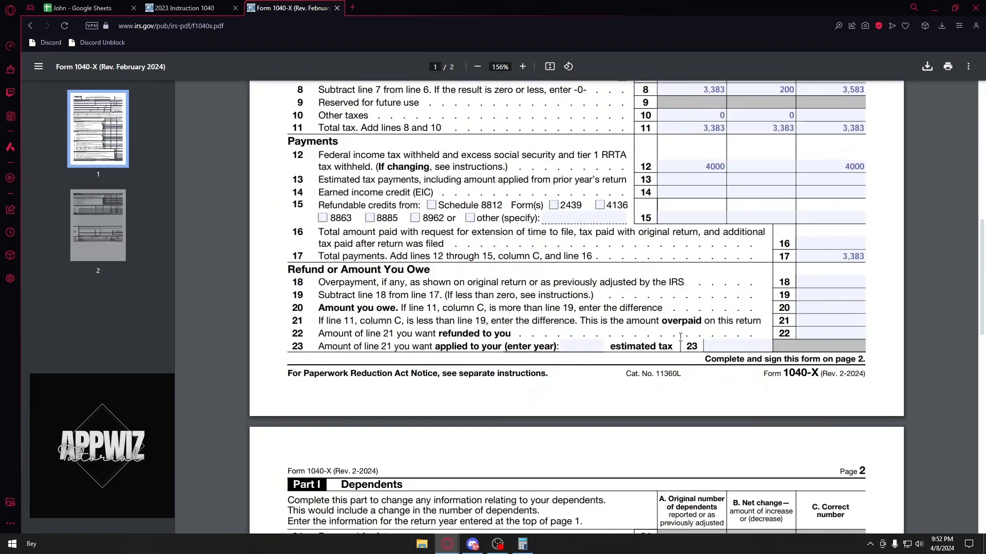
left_click(831, 282)
type("896")
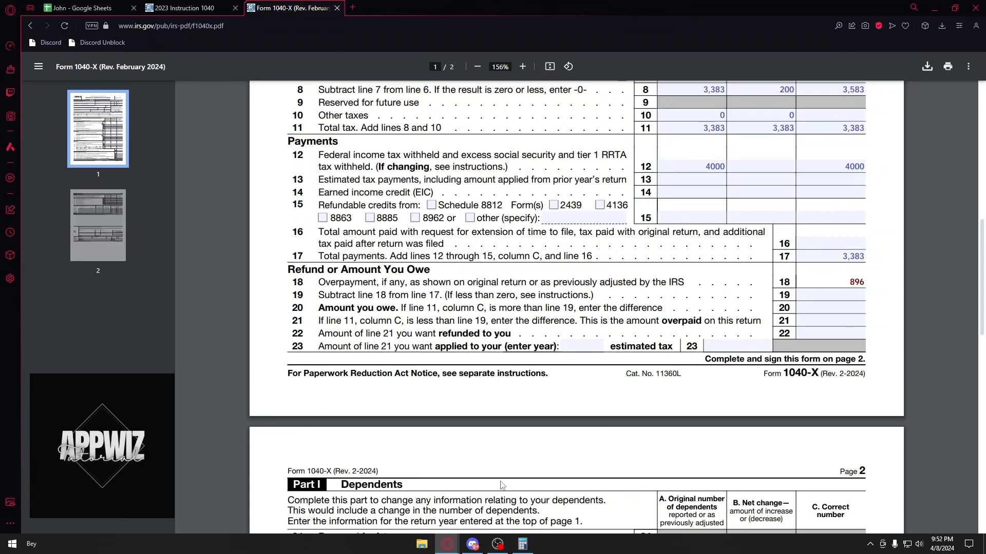
- Subtract line 18 from line 17 in Calculator, entering 2,487 on line 19 and 896 as the amount owed on line 20
left_click(522, 544)
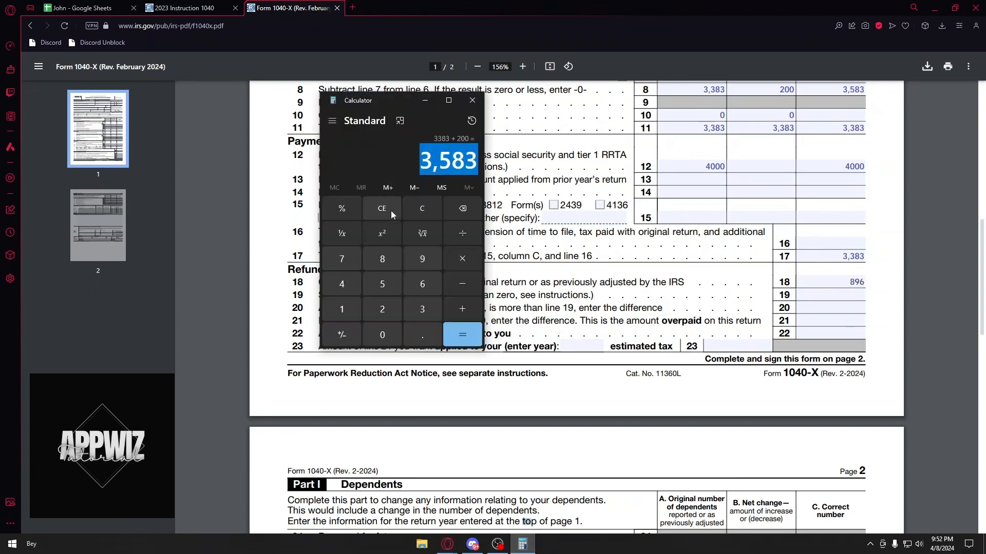
left_click(390, 210)
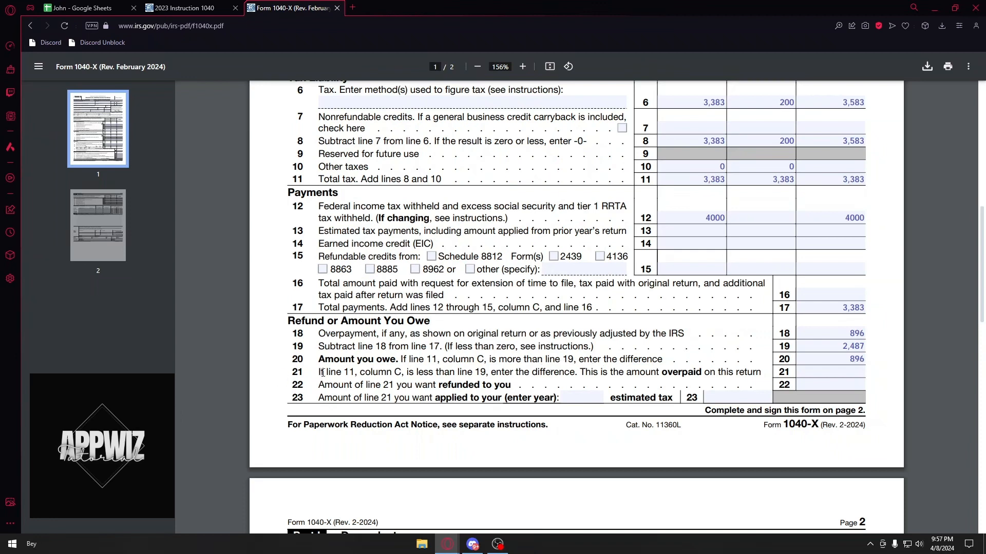
- Examine lines 21 to 23 covering the overpaid amount, the refund and the amount applied to estimated tax
left_click_drag(322, 373, 764, 374)
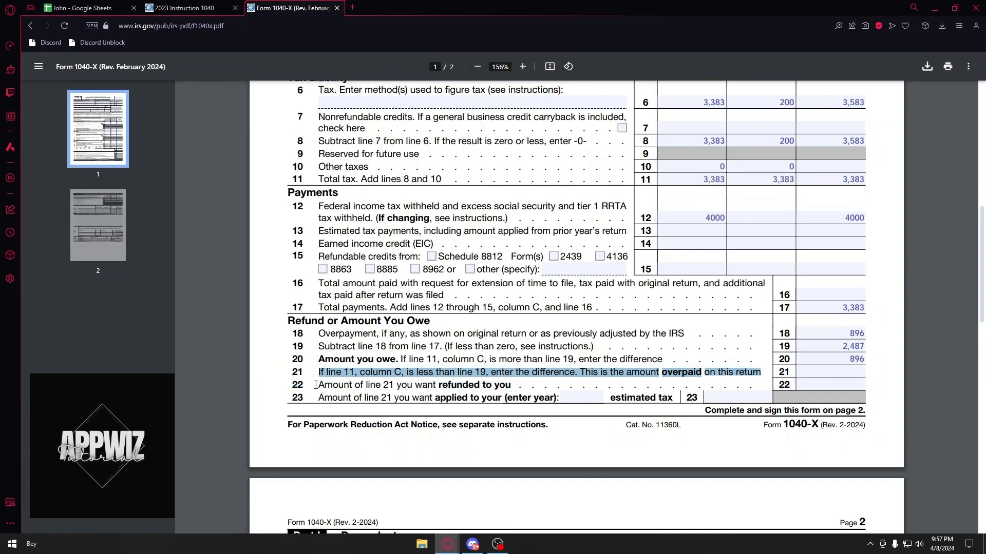
left_click_drag(319, 386, 823, 381)
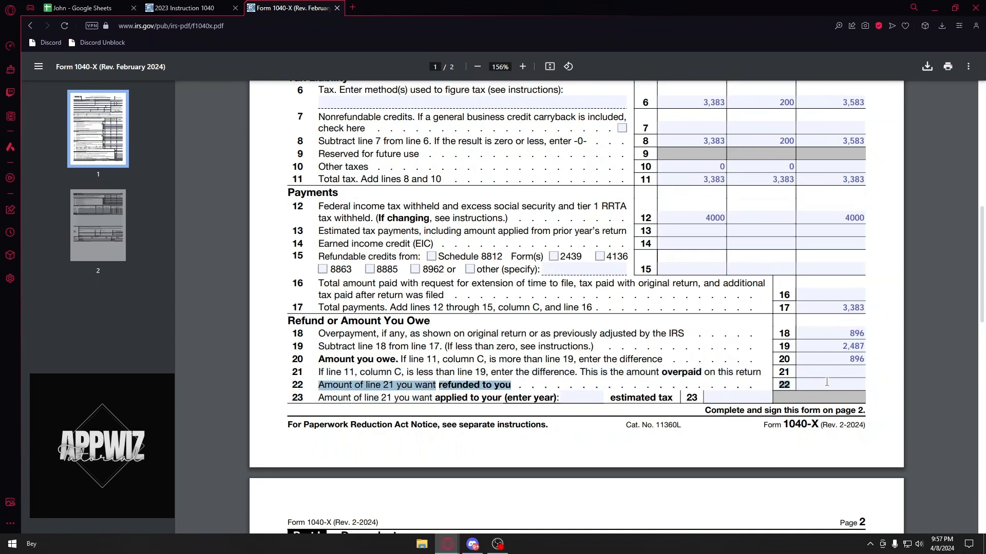
left_click(827, 382)
scroll(331, 401, "down", 1)
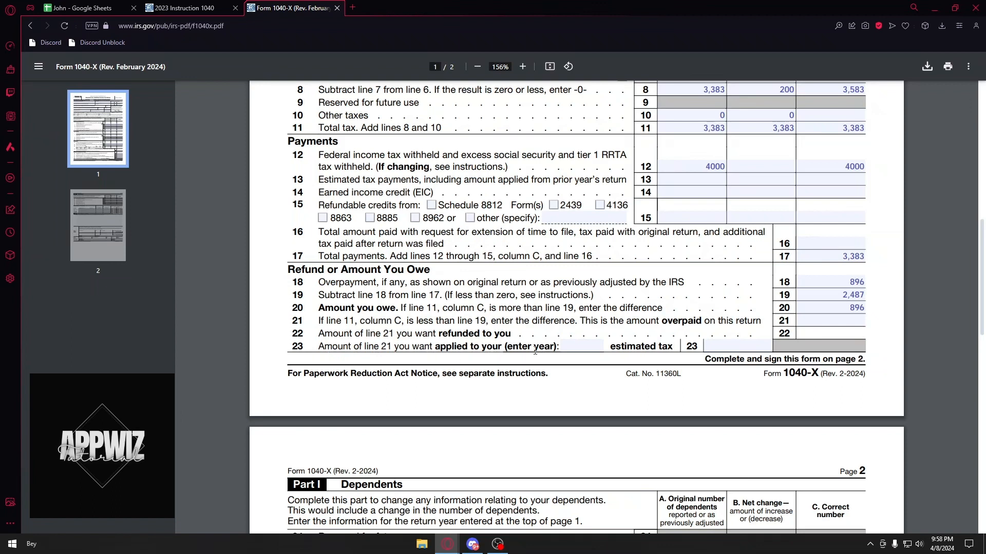
left_click(605, 346)
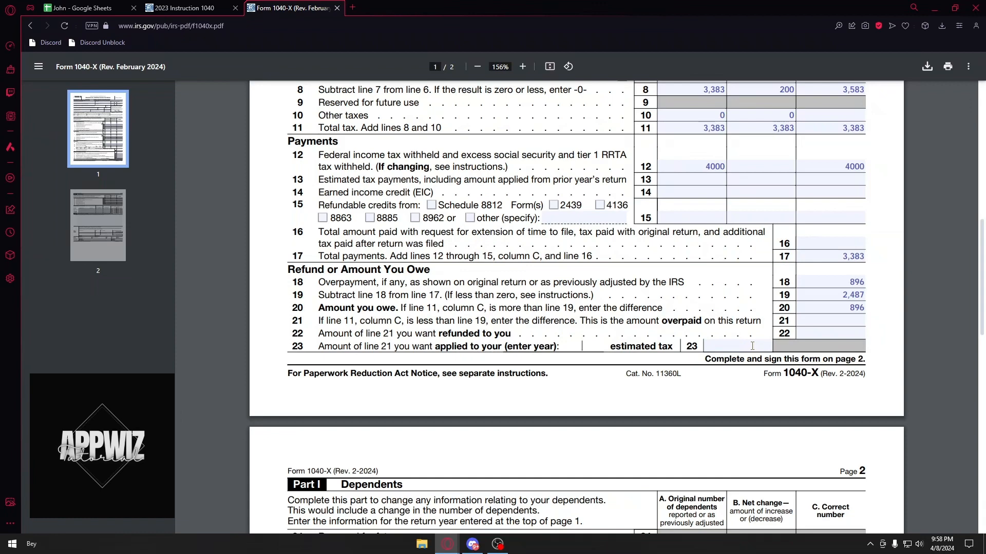
- Examine Part I, Dependents, and the Part II instructions for explaining changes and attaching supporting documents on page 2
scroll(752, 346, "down", 5)
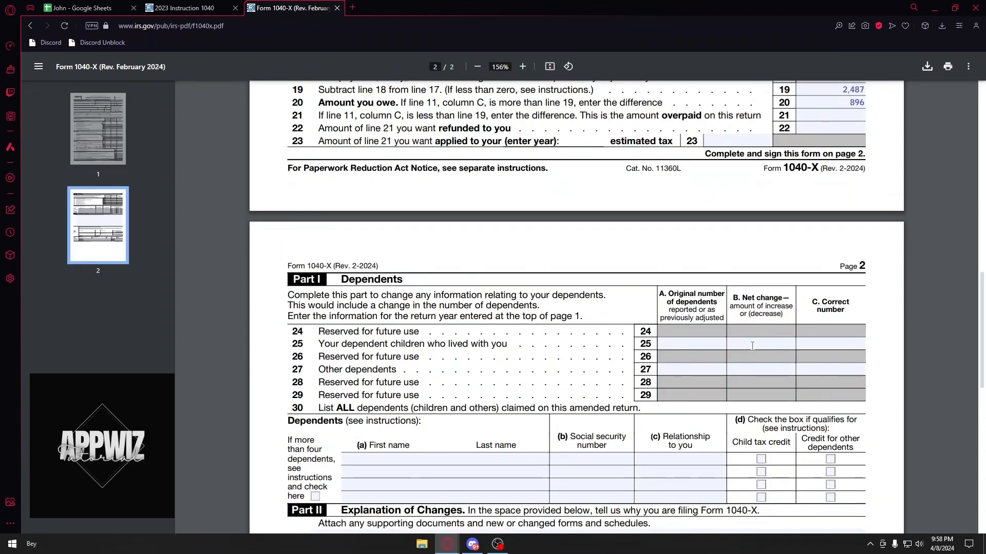
scroll(752, 346, "up", 2)
scroll(752, 346, "down", 1)
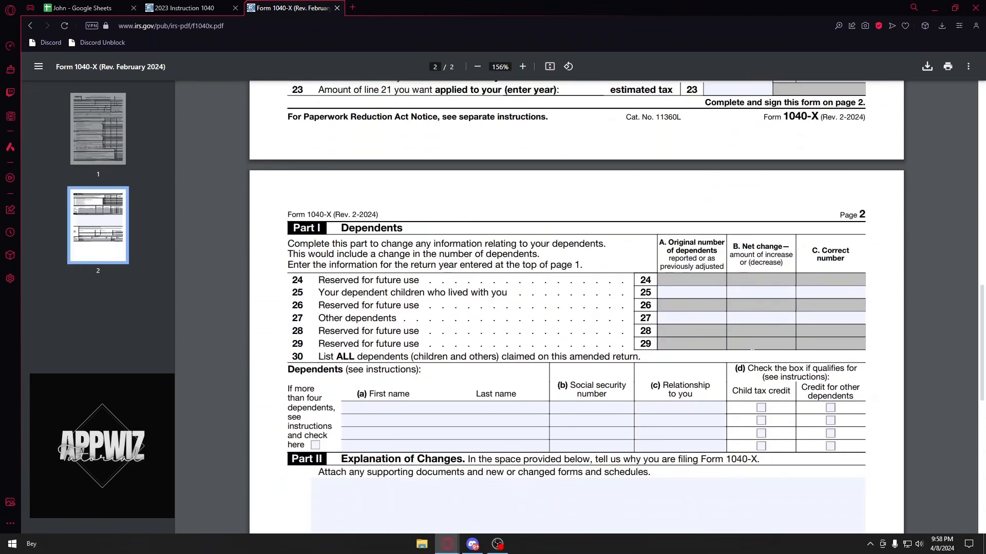
scroll(752, 349, "down", 2)
scroll(482, 309, "up", 2)
scroll(543, 291, "down", 2)
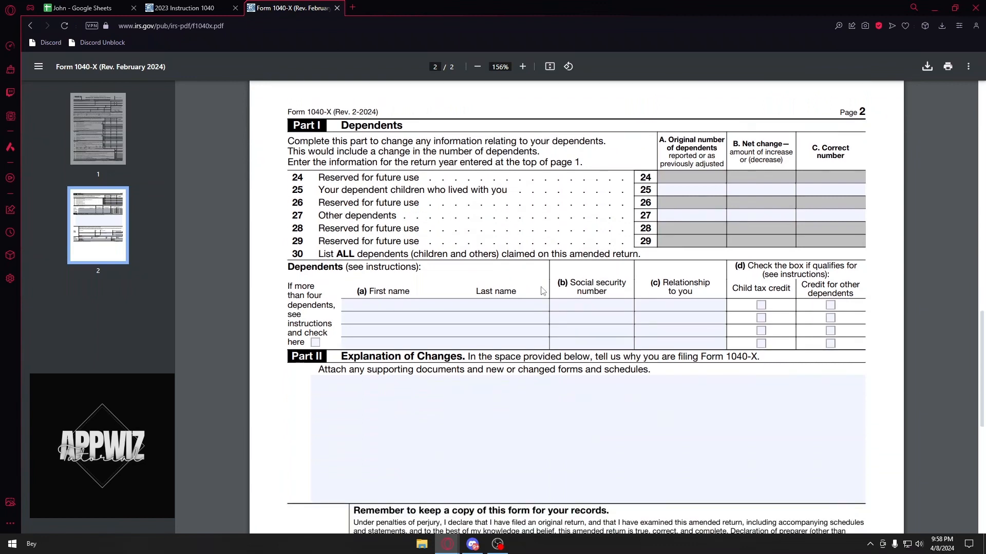
scroll(542, 291, "down", 2)
scroll(376, 242, "down", 1)
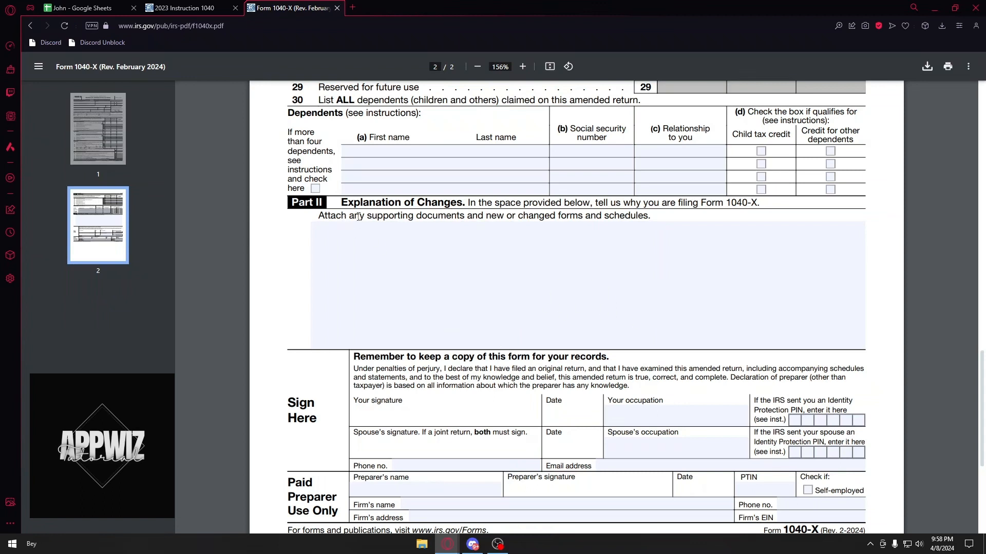
left_click_drag(358, 216, 596, 212)
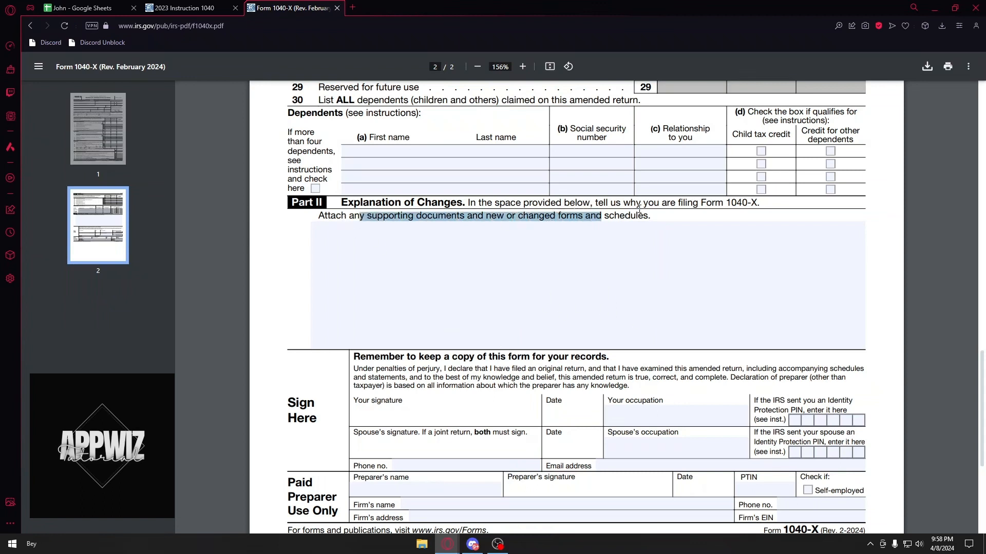
scroll(695, 217, "up", 1)
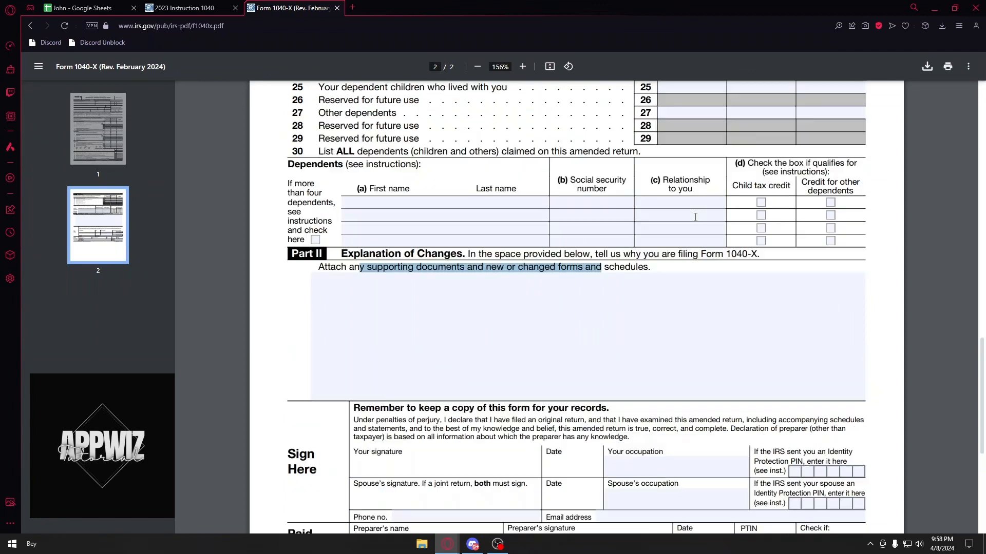
- Examine the Sign Here section, checking the signature, spouse's signature, occupation and Identity Protection PIN fields
scroll(693, 217, "down", 3)
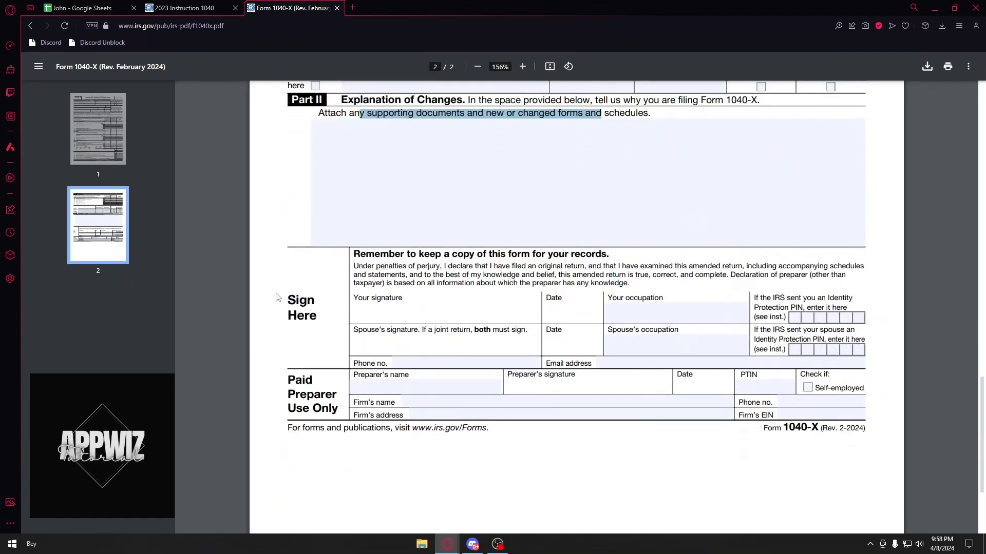
left_click(319, 322)
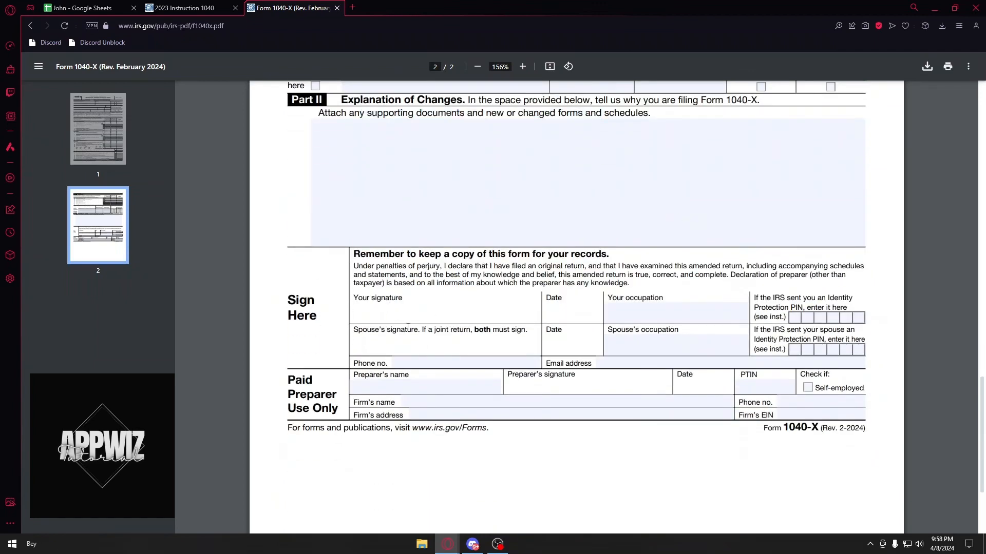
left_click_drag(383, 333, 504, 328)
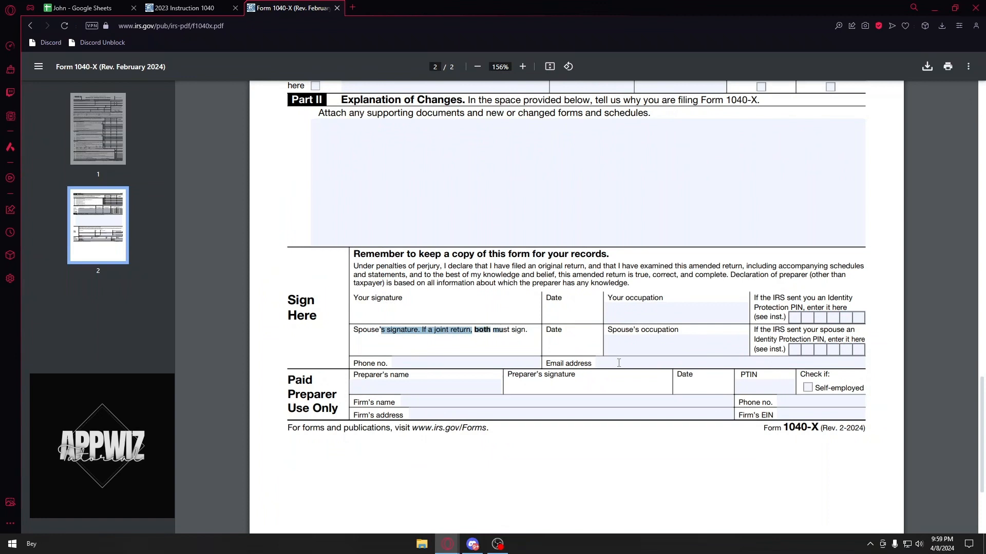
mouse_move(641, 342)
left_mouse_down()
mouse_move(578, 311)
mouse_move(681, 306)
left_mouse_up()
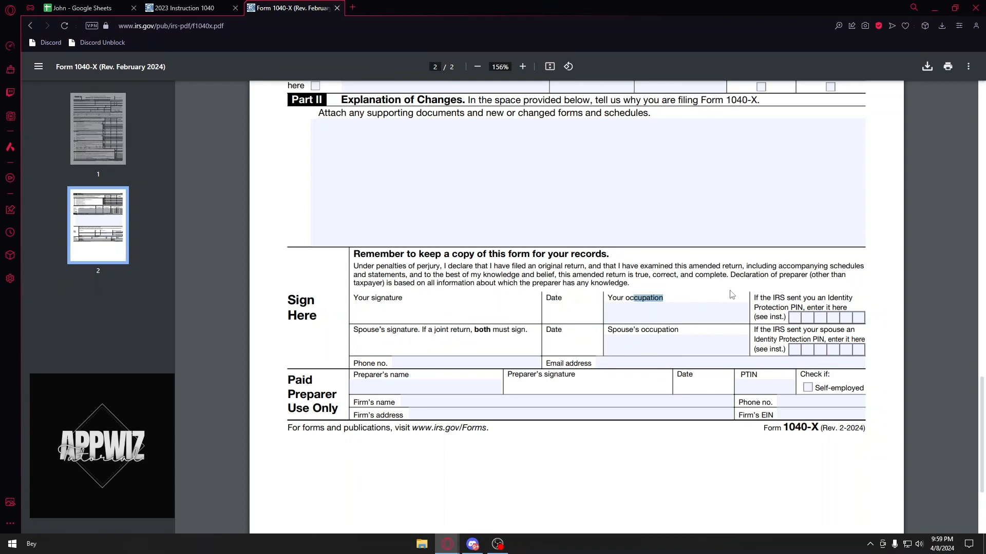
left_click_drag(752, 298, 862, 297)
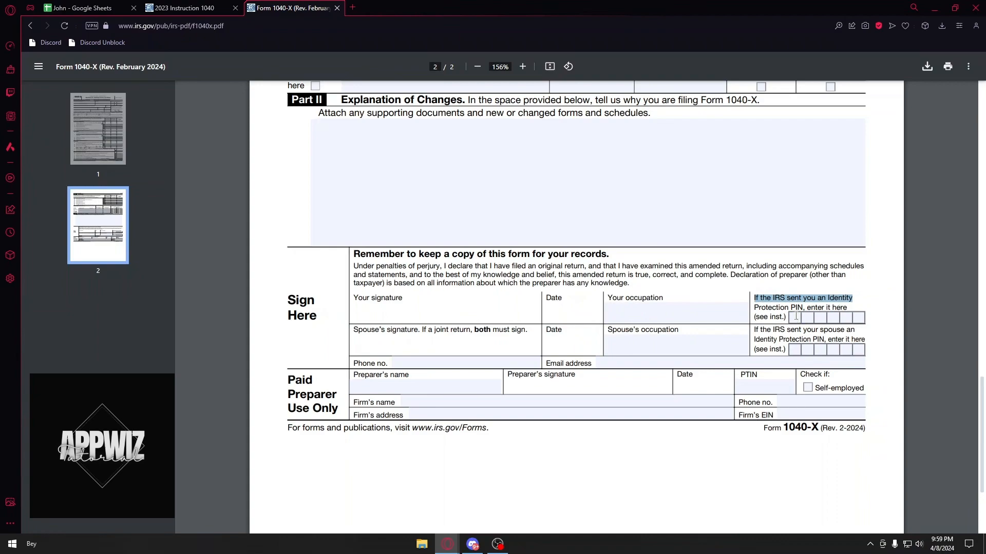
- Review both pages of the completed form, from the Amended U.S. Individual Income Tax Return title to the signature section
scroll(795, 317, "up", 10)
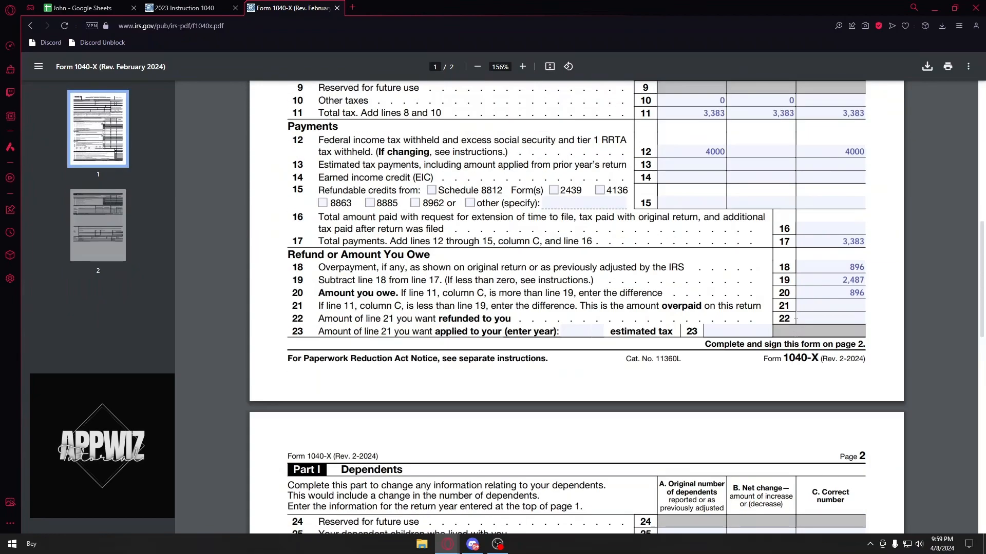
scroll(795, 316, "down", 4)
scroll(795, 316, "down", 5)
scroll(795, 316, "up", 20)
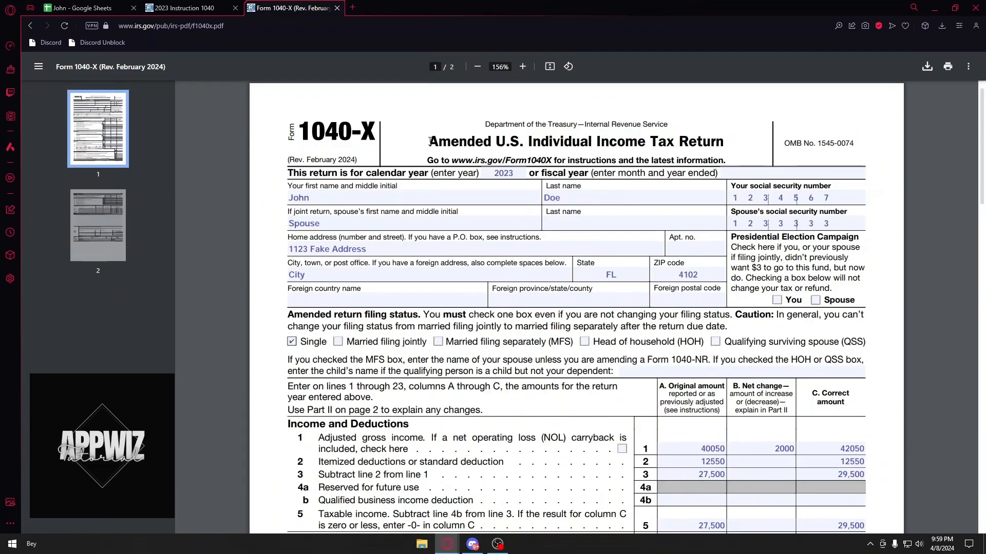
left_click_drag(428, 140, 724, 145)
scroll(717, 213, "down", 20)
scroll(717, 214, "down", 5)
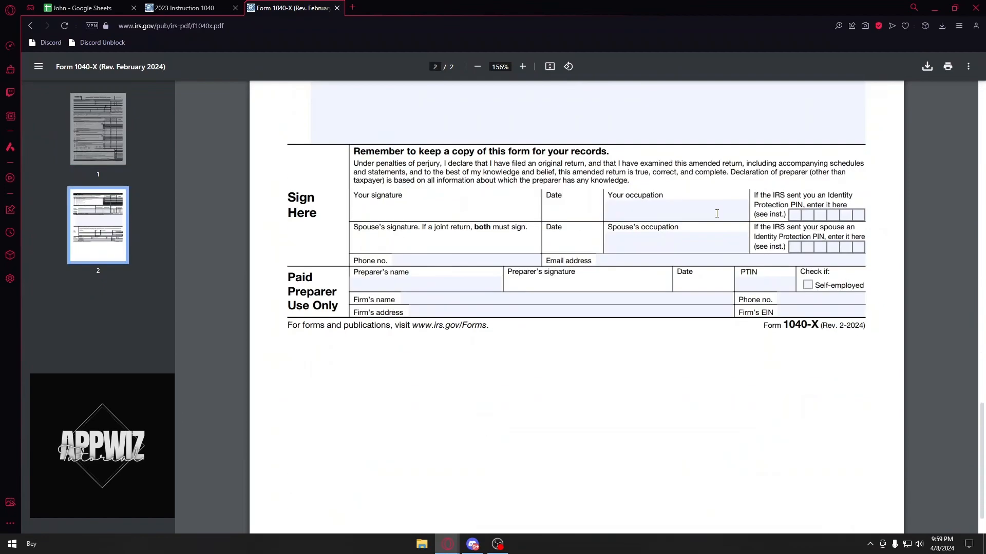
scroll(688, 308, "up", 15)
scroll(686, 321, "up", 8)
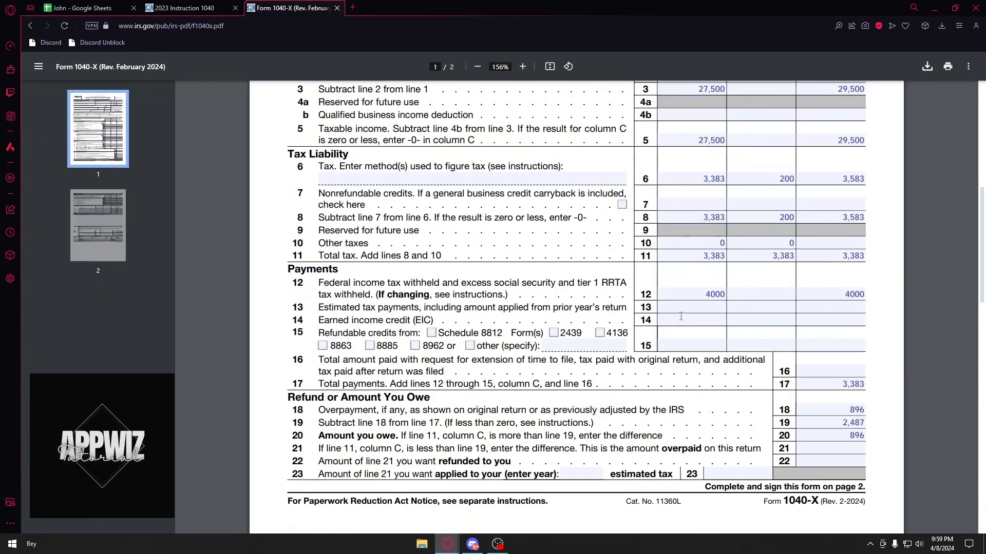